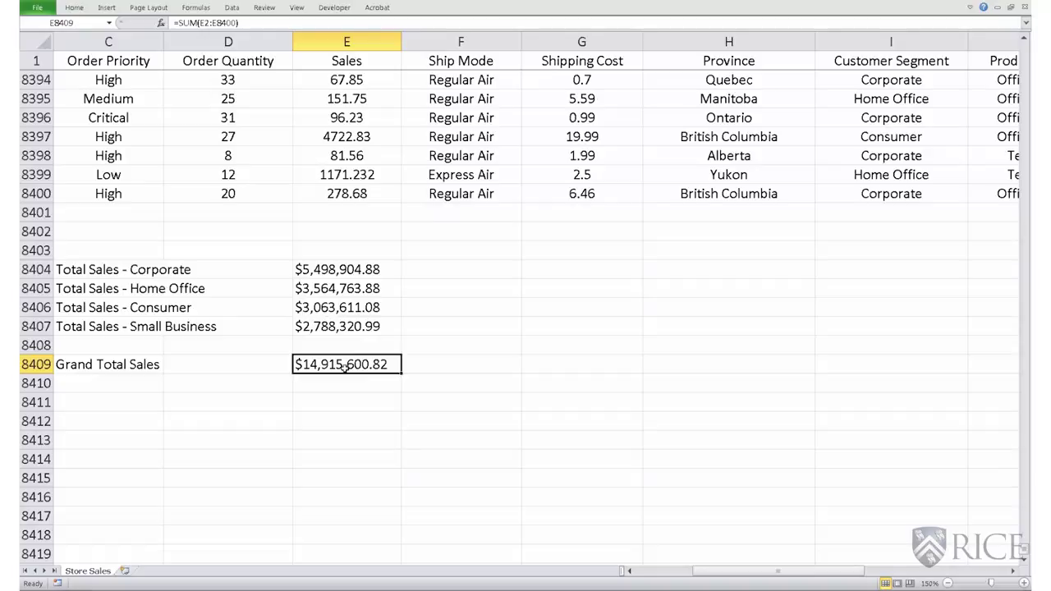
Inspect the formulas behind the Corporate total, the four segment totals and Grand Total Sales.
{"action": "left_click", "coordinate": [327, 271]}
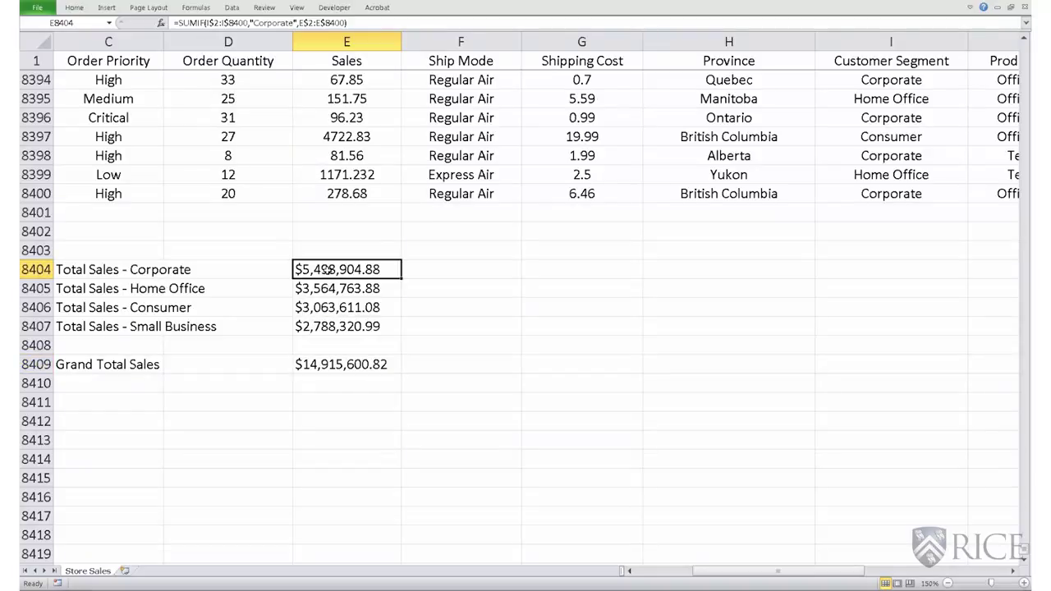
{"action": "key", "text": "shift+Down"}
{"action": "key", "text": "shift+Down"}
{"action": "key", "text": "shift+Down"}
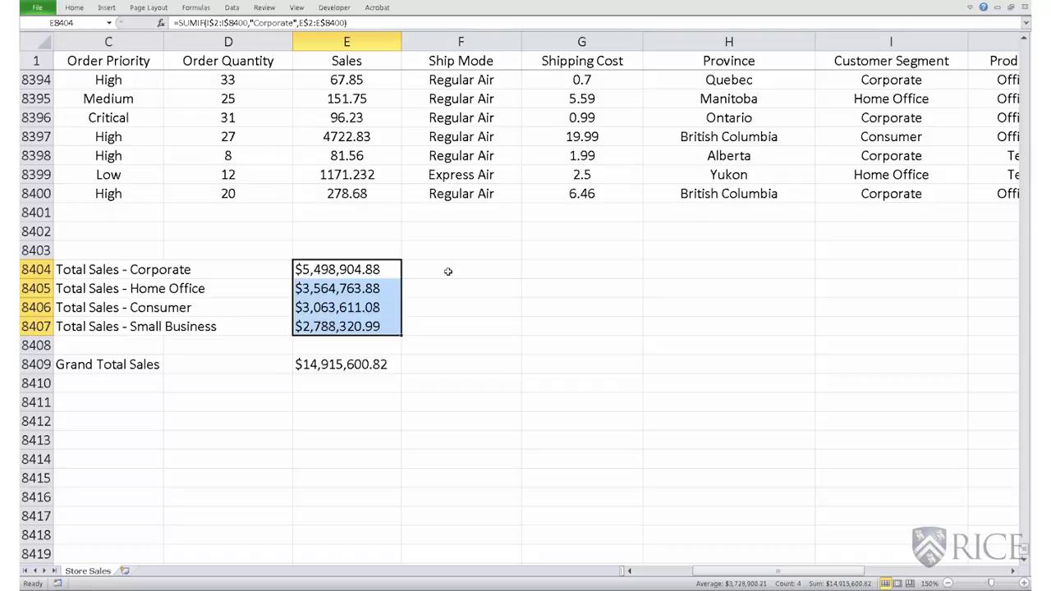
{"action": "left_click", "coordinate": [375, 268]}
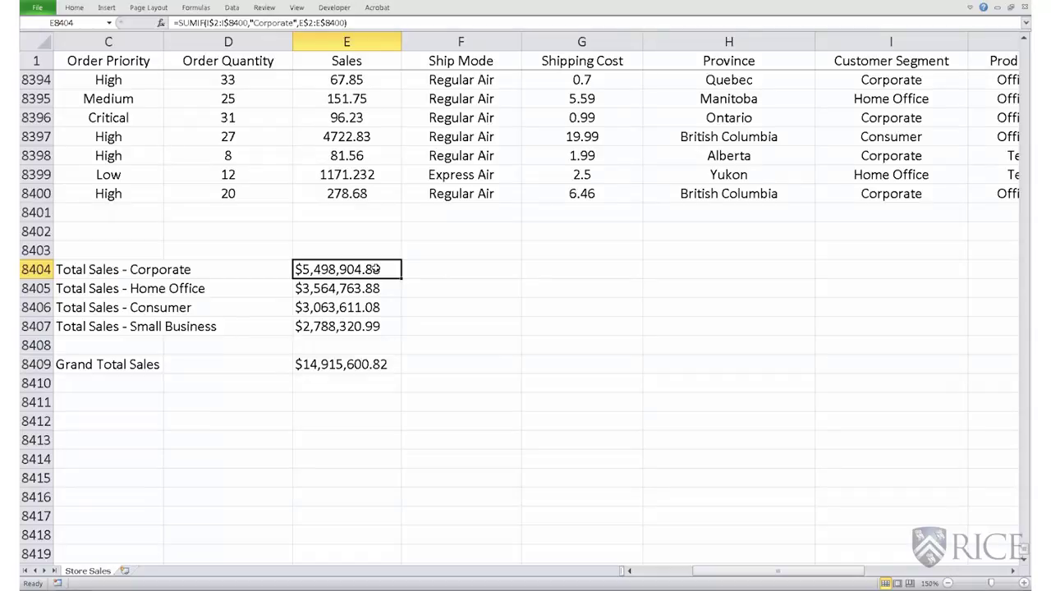
{"action": "left_click", "coordinate": [374, 364]}
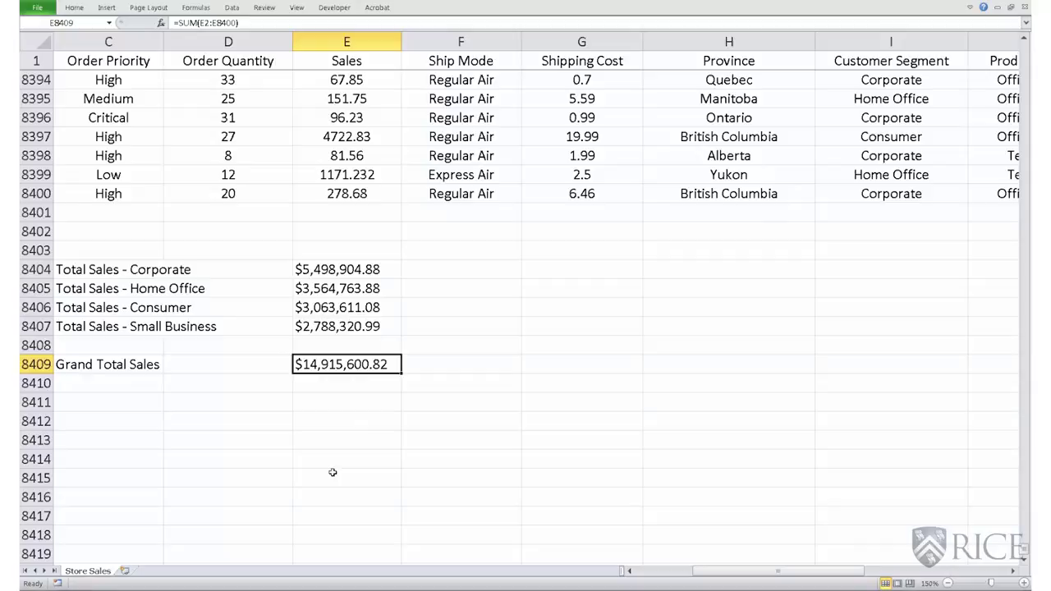
Enter =E8404/E8409 in F8404 for a Corporate share of 0.36866801, then select F8404:F8407.
{"action": "left_click", "coordinate": [433, 265]}
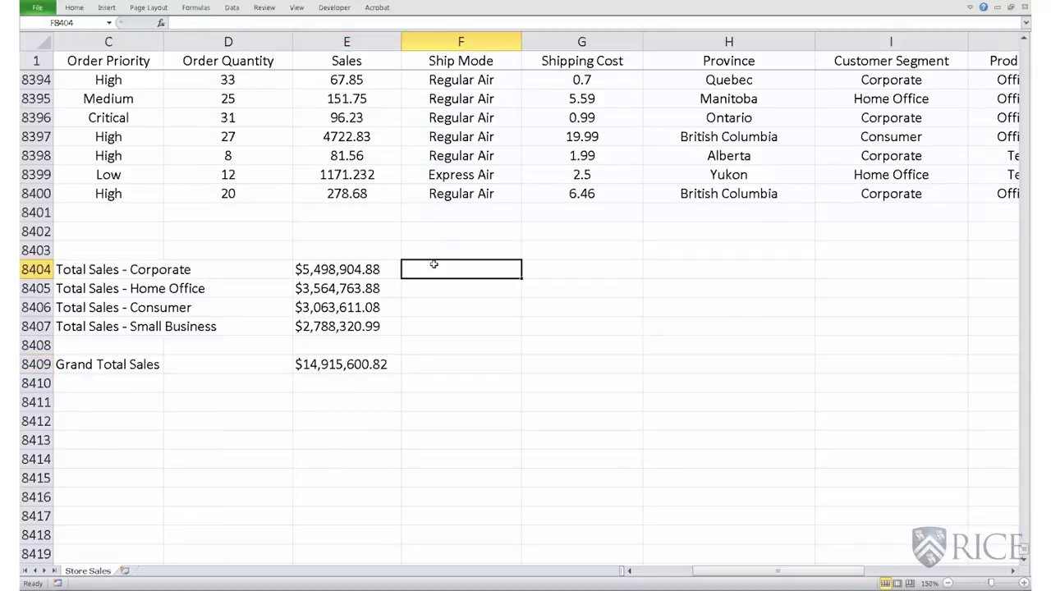
{"action": "type", "text": "="}
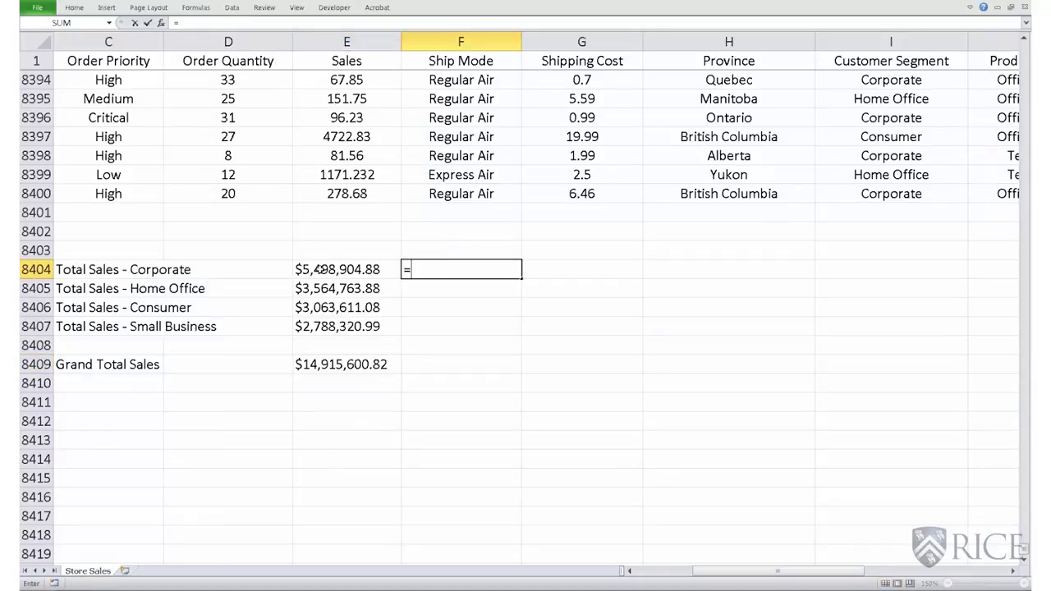
{"action": "left_click", "coordinate": [321, 270]}
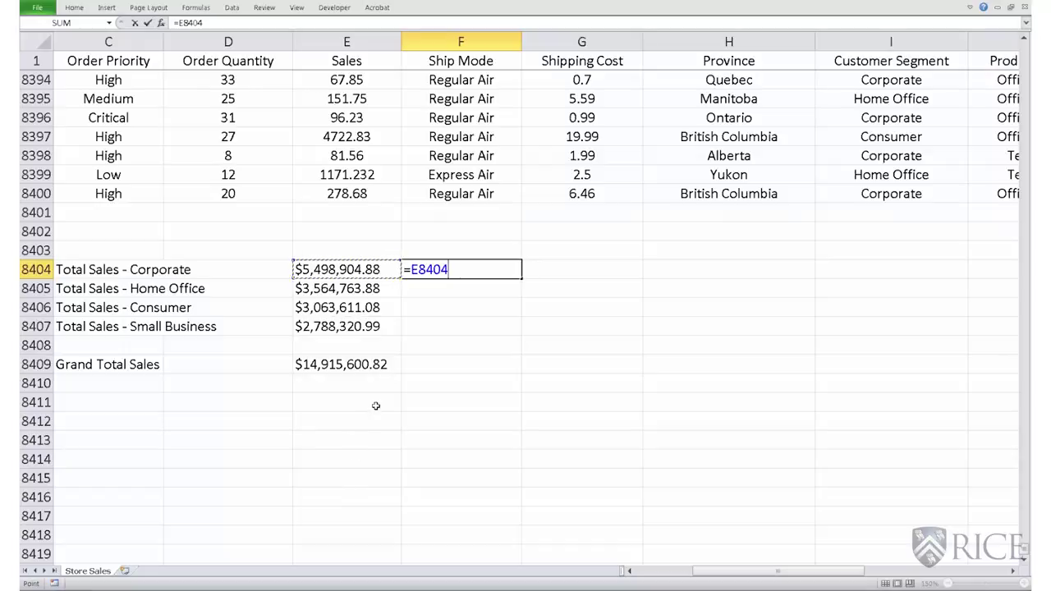
{"action": "type", "text": "/"}
{"action": "left_click", "coordinate": [335, 365]}
{"action": "key", "text": "Return"}
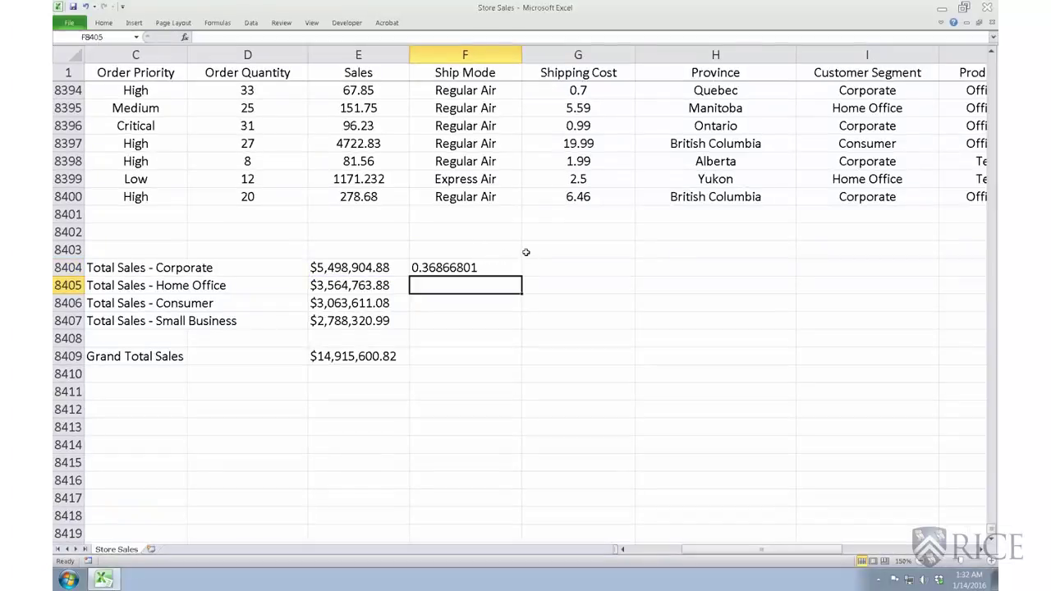
{"action": "left_click", "coordinate": [475, 267]}
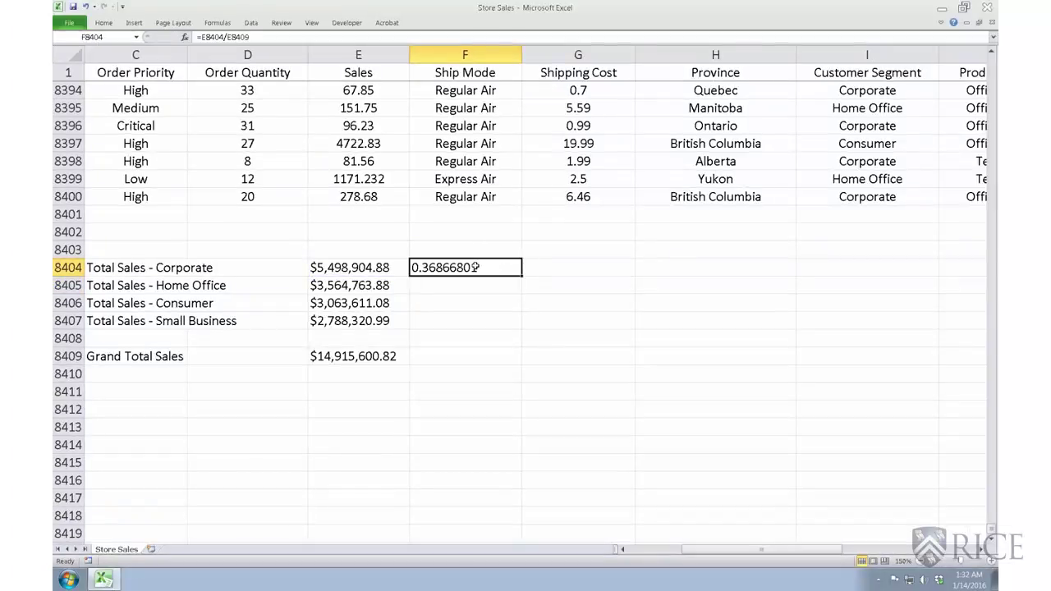
{"action": "key", "text": "shift+Down"}
{"action": "key", "text": "shift+Down"}
{"action": "key", "text": "shift+Down"}
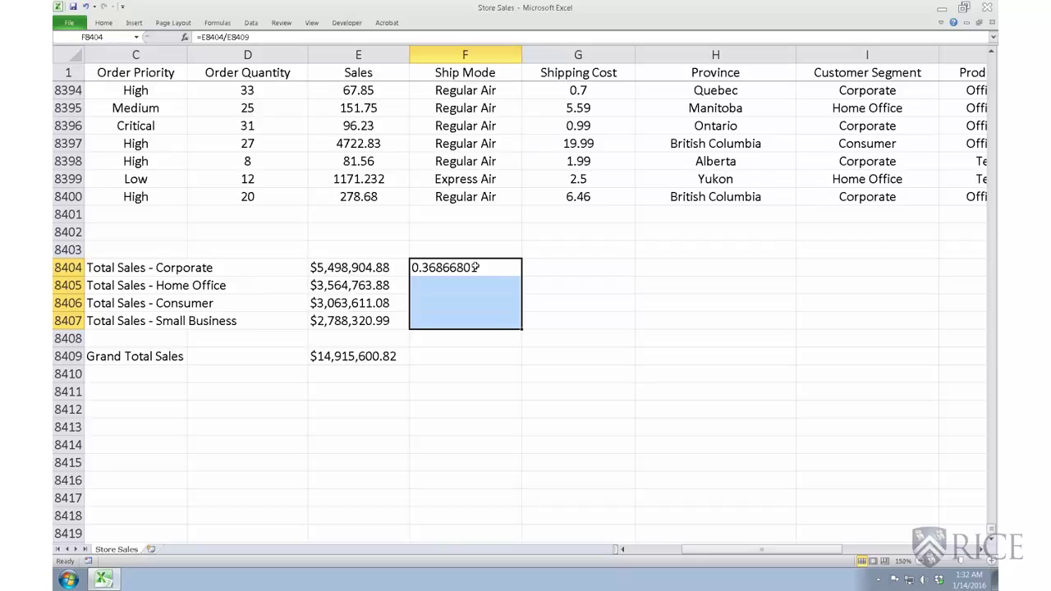
Apply Percentage number format to F8404:F8407 so the Corporate share shows 36.87%.
{"action": "right_click", "coordinate": [474, 267]}
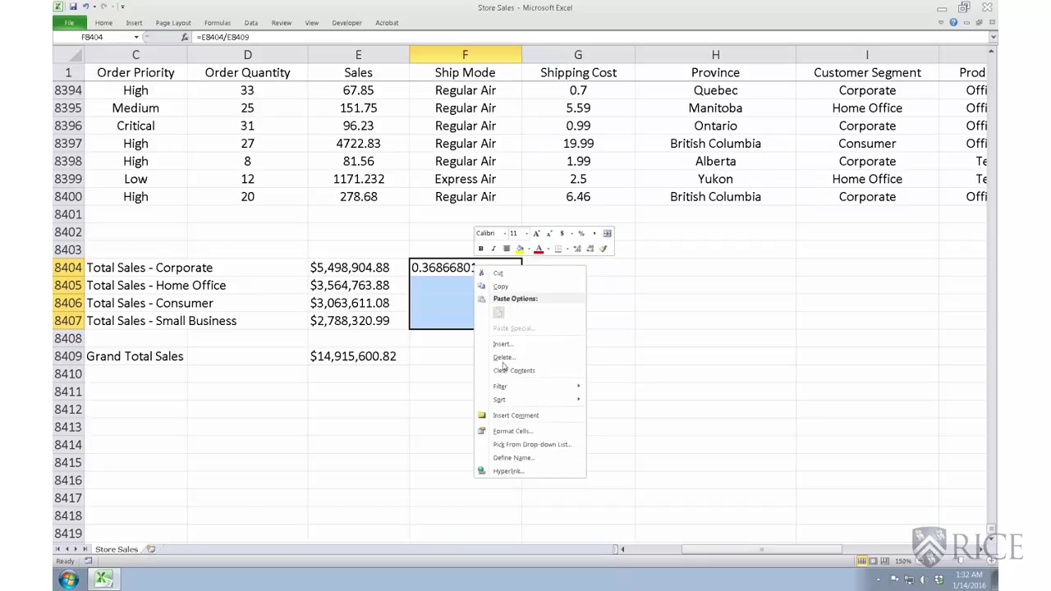
{"action": "left_click", "coordinate": [519, 432]}
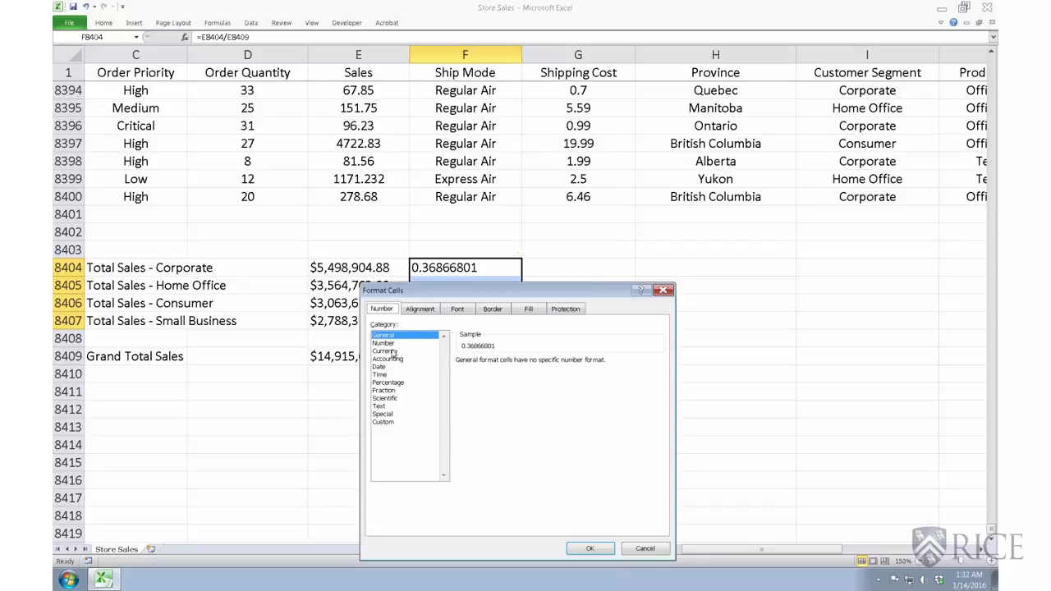
{"action": "left_click", "coordinate": [398, 383]}
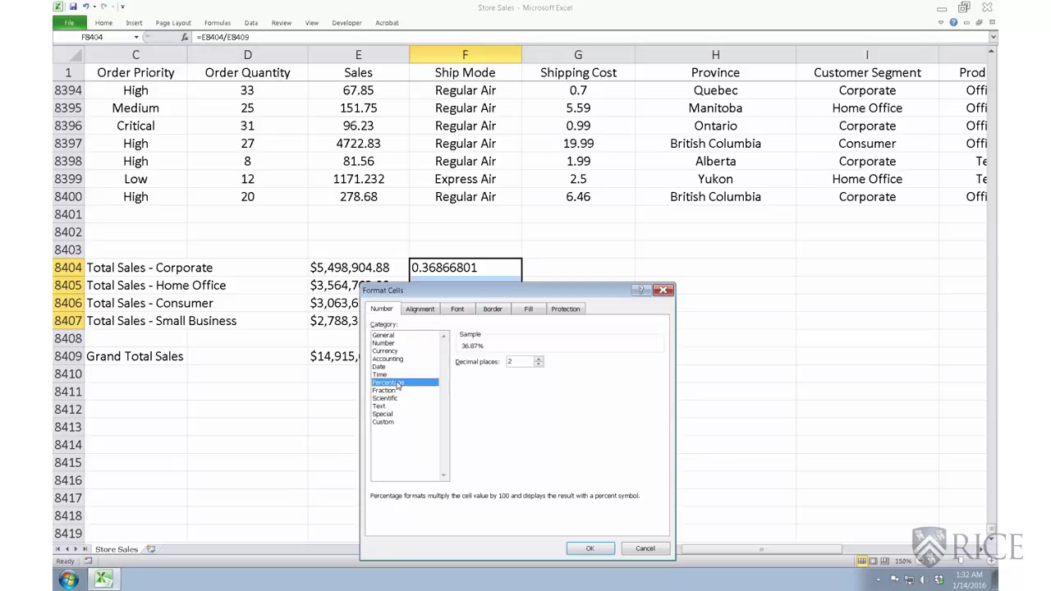
{"action": "left_click", "coordinate": [589, 548]}
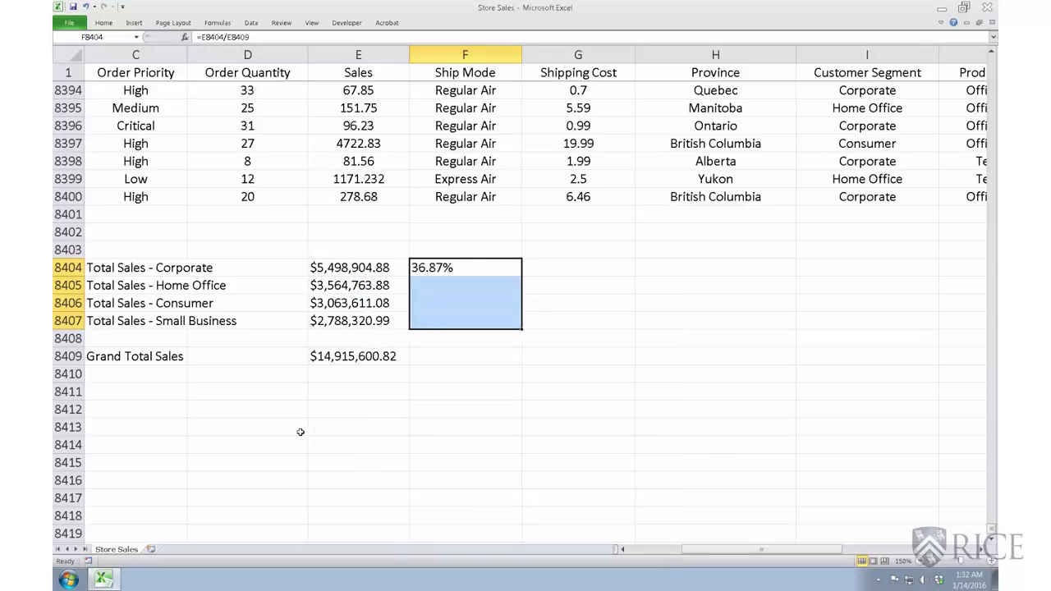
{"action": "left_click", "coordinate": [527, 284]}
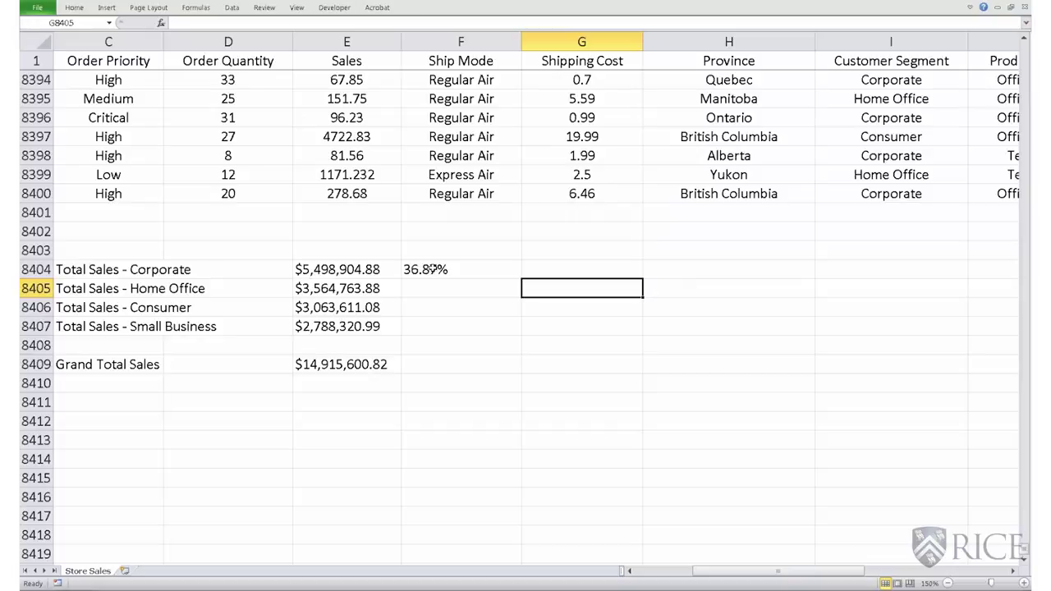
{"action": "left_click", "coordinate": [433, 269]}
{"action": "right_click", "coordinate": [432, 270]}
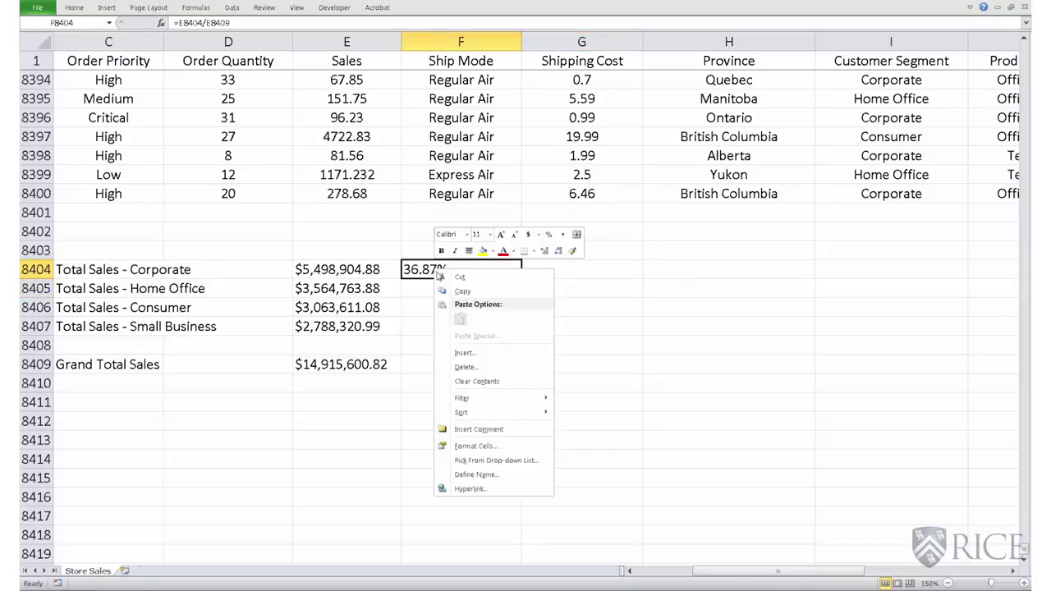
{"action": "left_click", "coordinate": [443, 291]}
{"action": "left_click", "coordinate": [425, 289]}
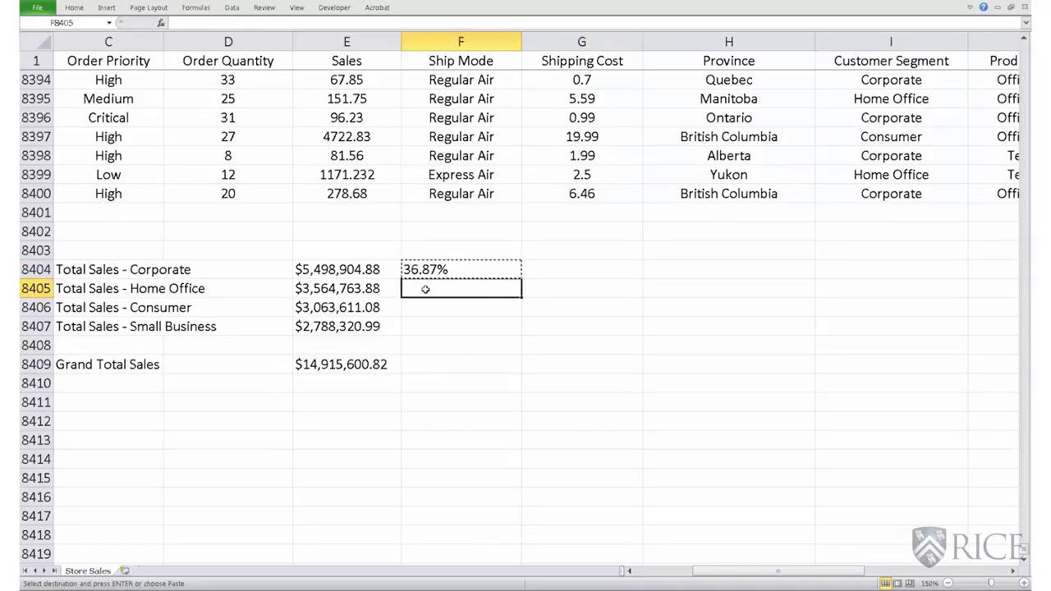
{"action": "right_click", "coordinate": [425, 289]}
{"action": "left_click", "coordinate": [453, 339]}
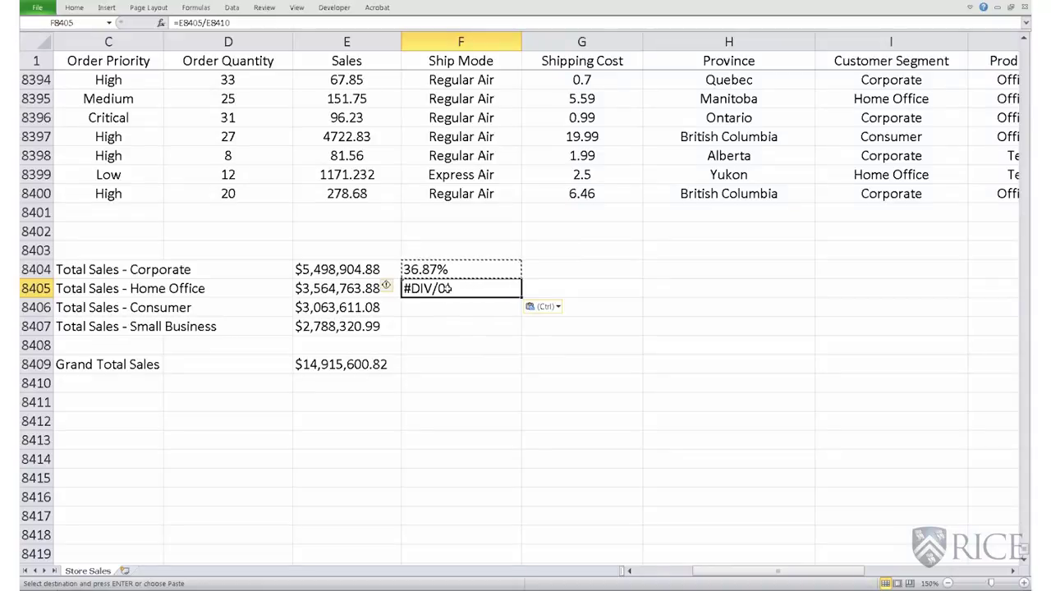
{"action": "left_click", "coordinate": [216, 25]}
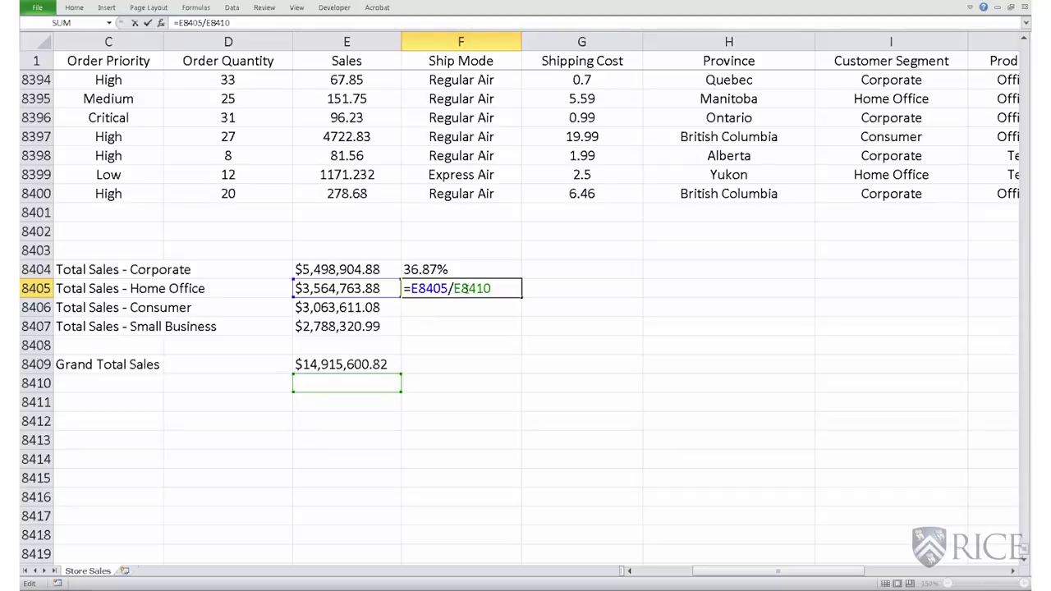
{"action": "left_click_drag", "start_coordinate": [454, 288], "coordinate": [493, 289]}
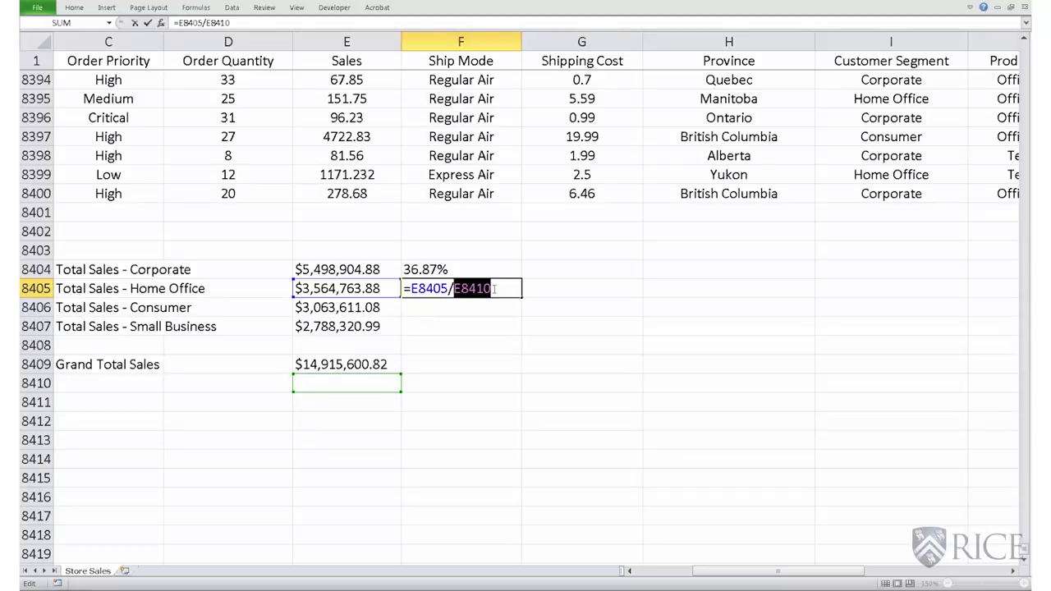
{"action": "left_click", "coordinate": [370, 377]}
{"action": "left_click", "coordinate": [475, 306]}
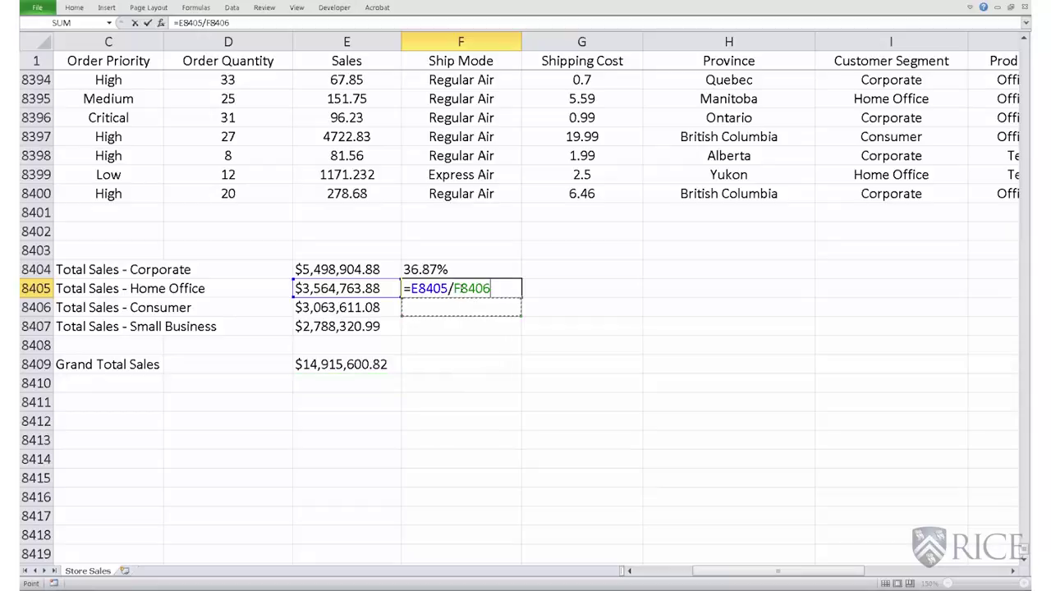
{"action": "key", "text": "ctrl+Return"}
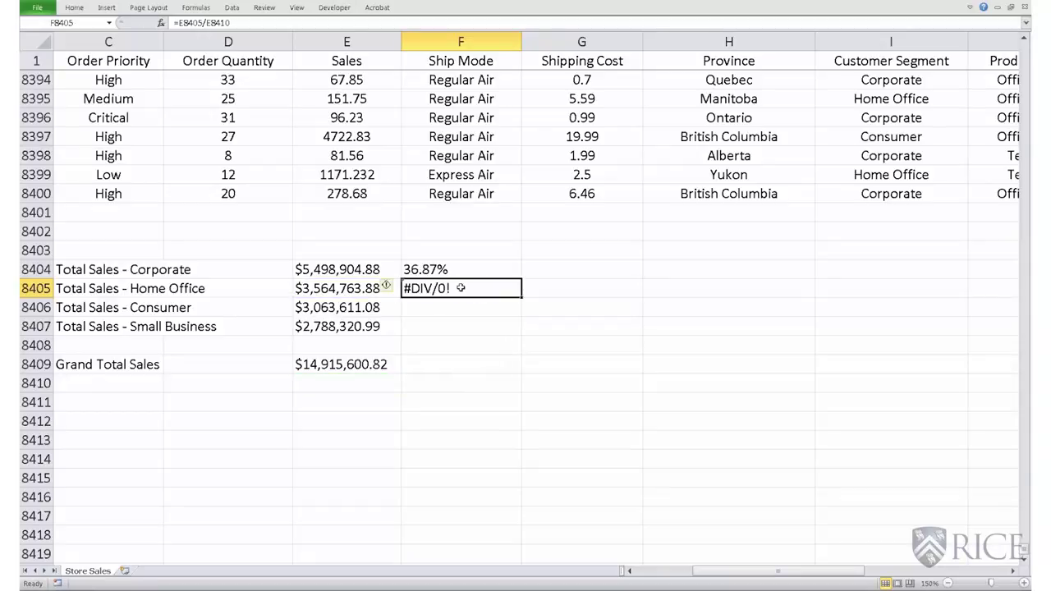
{"action": "key", "text": "Delete"}
Edit the F8404 formula to divide by E$8409, anchoring the grand-total row.
{"action": "left_click", "coordinate": [448, 272]}
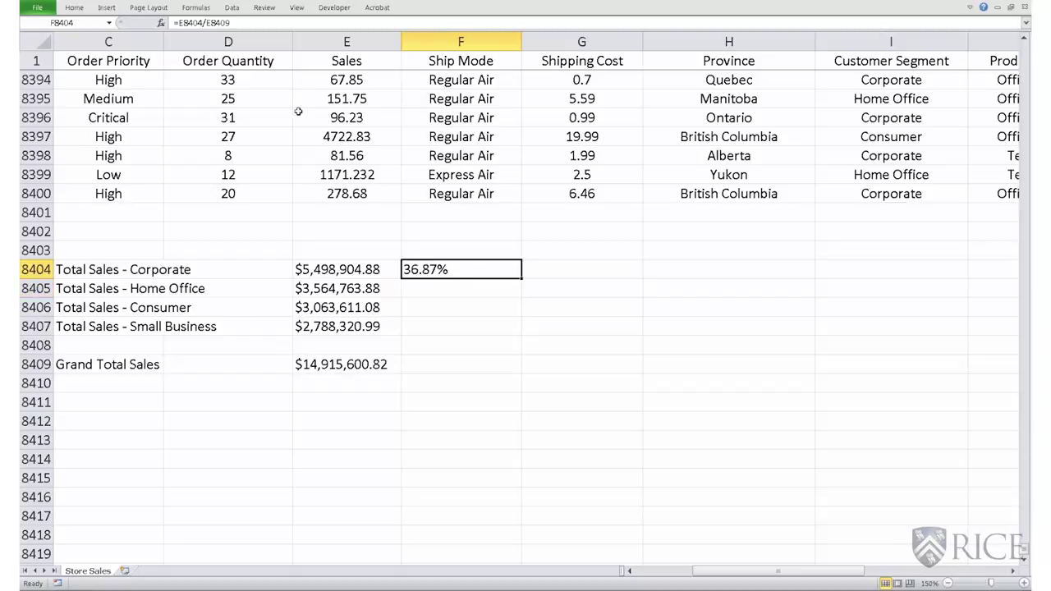
{"action": "left_click", "coordinate": [227, 25]}
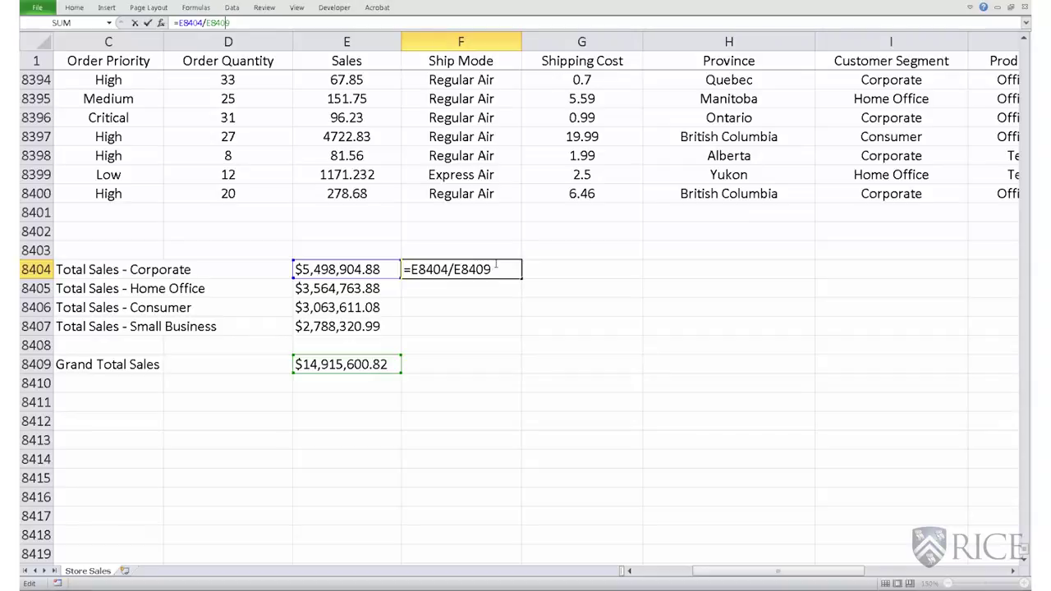
{"action": "left_click", "coordinate": [462, 269]}
{"action": "type", "text": "$"}
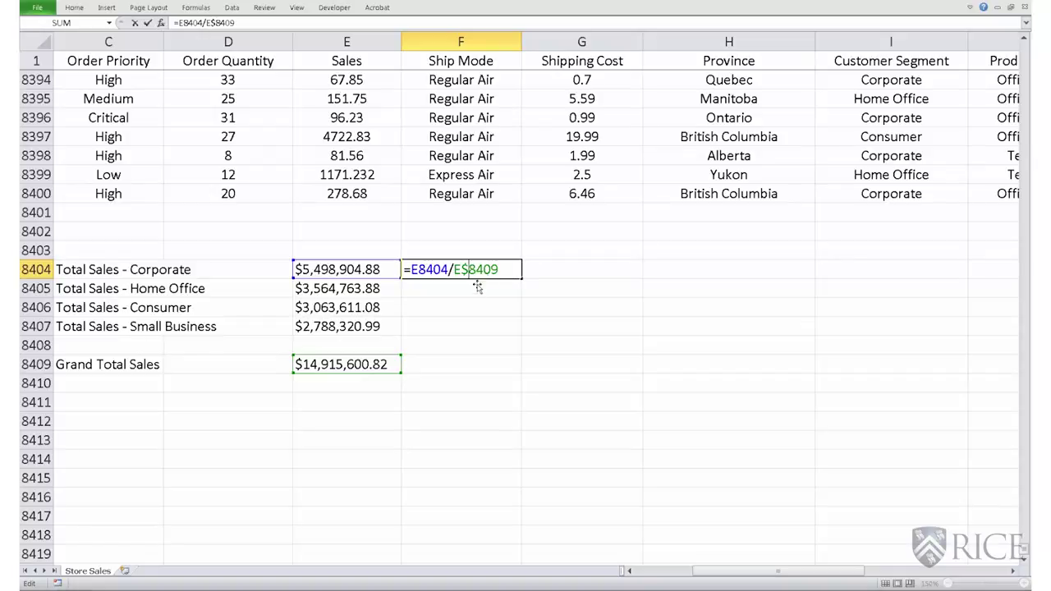
{"action": "key", "text": "Return"}
Copy the Corporate share formula to F8405 and correct it to =E8405/E$8409 for Home Office.
{"action": "left_click", "coordinate": [439, 269]}
{"action": "right_click", "coordinate": [440, 270]}
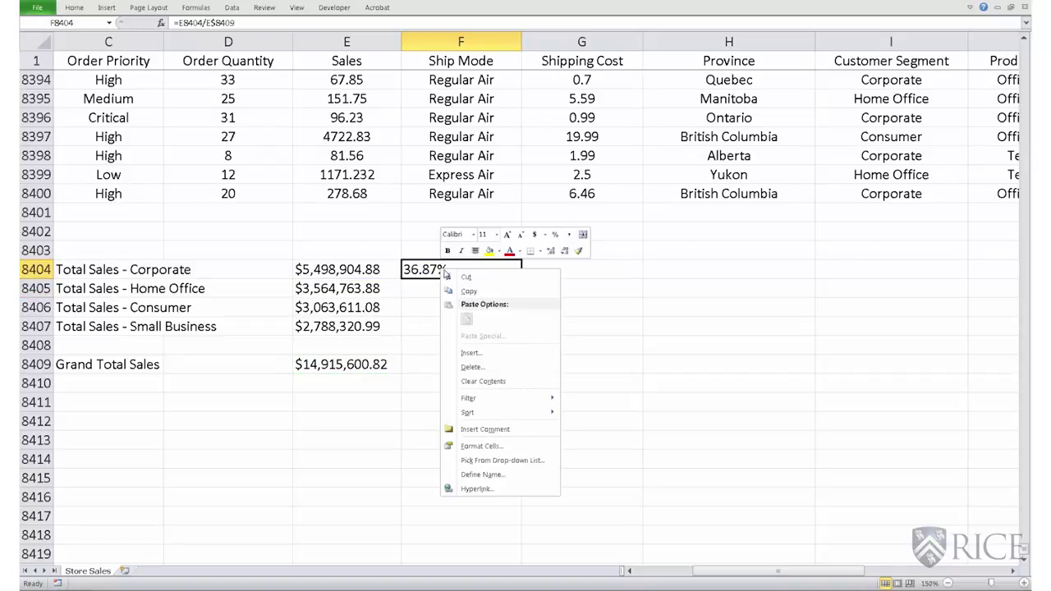
{"action": "left_click", "coordinate": [464, 292]}
{"action": "right_click", "coordinate": [442, 284]}
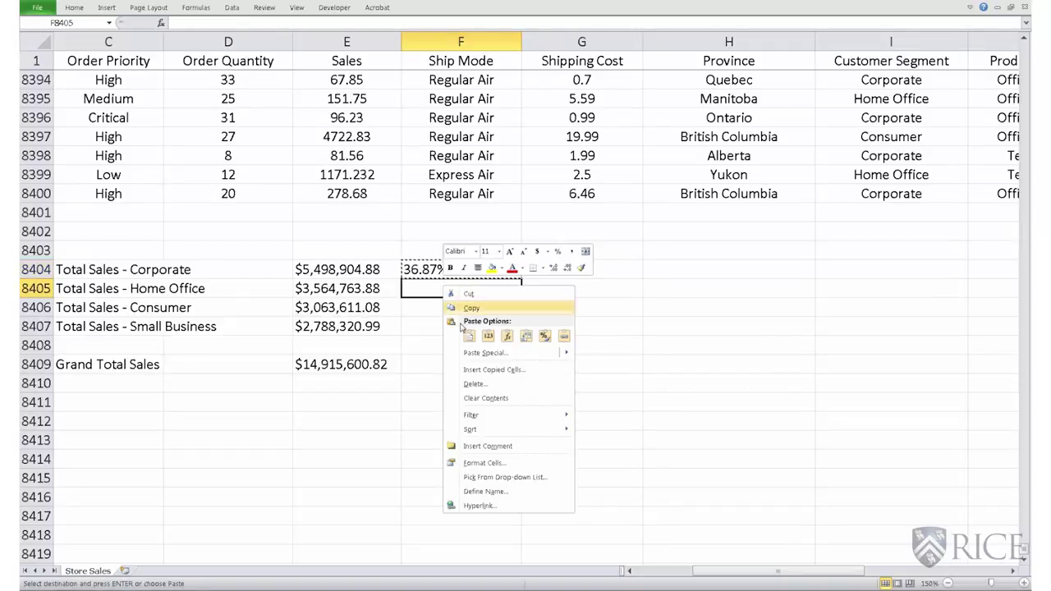
{"action": "left_click", "coordinate": [469, 335]}
{"action": "left_click", "coordinate": [440, 307]}
{"action": "key", "text": "Escape"}
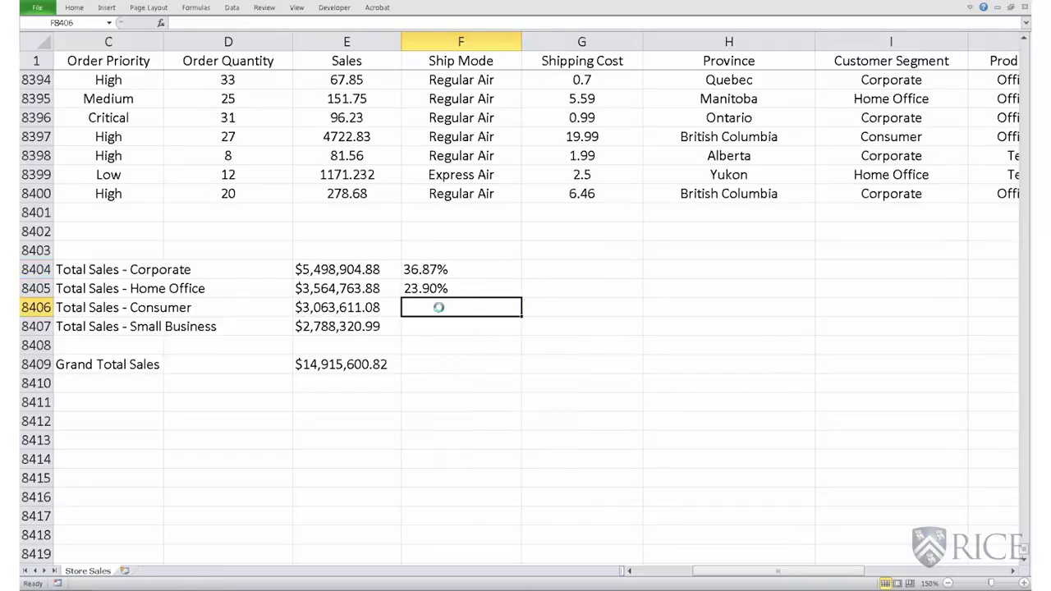
{"action": "left_click", "coordinate": [440, 289]}
{"action": "left_click", "coordinate": [199, 24]}
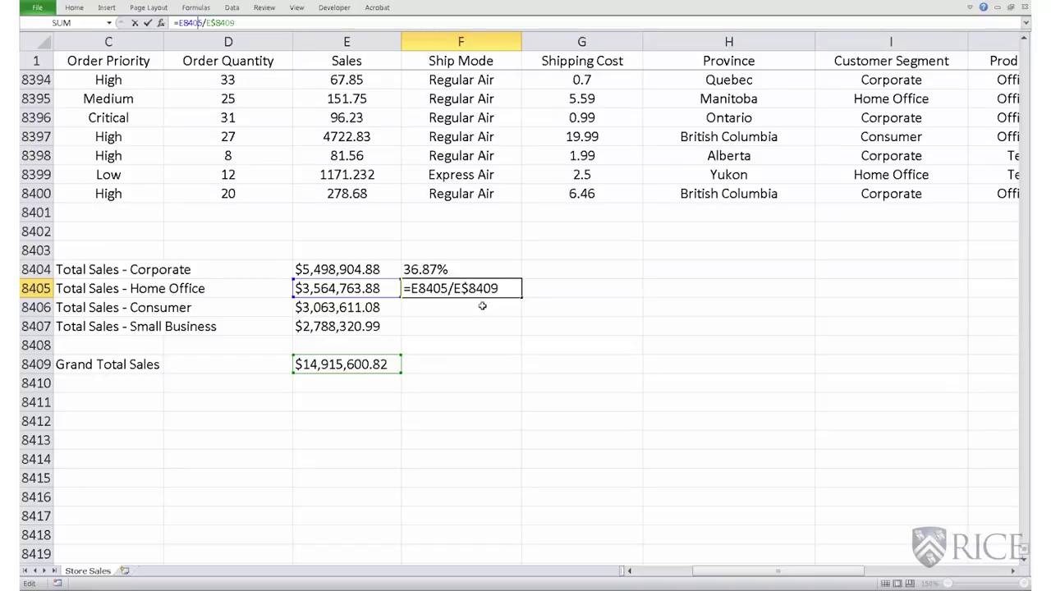
{"action": "key", "text": "ctrl+Return"}
Copy the Home Office share formula into F8406:F8407, giving Consumer 20.54% and Small Business 18.69%.
{"action": "right_click", "coordinate": [463, 288]}
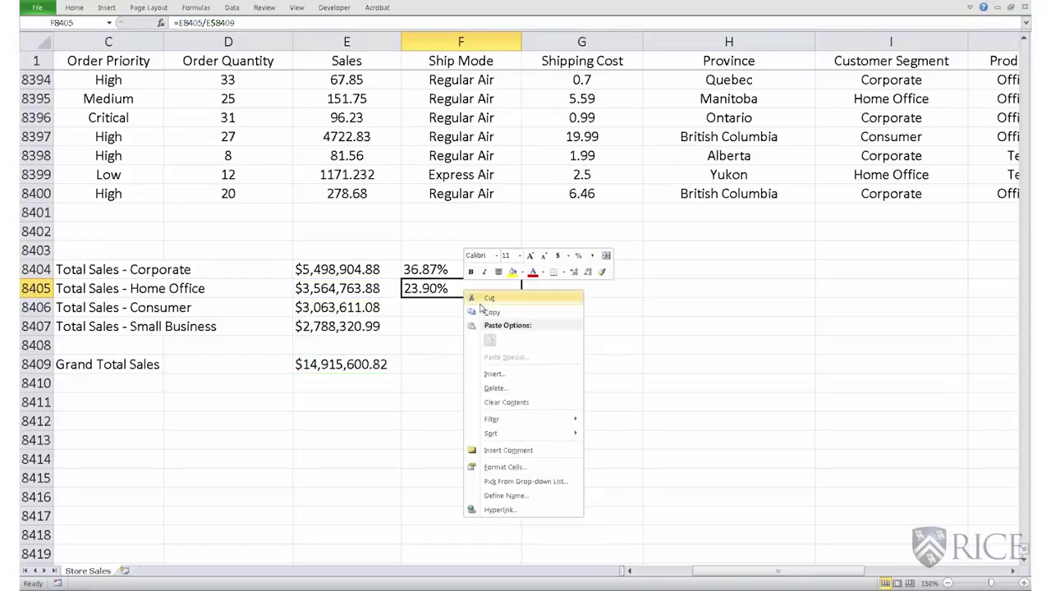
{"action": "left_click", "coordinate": [435, 303]}
{"action": "left_click_drag", "start_coordinate": [435, 304], "coordinate": [442, 326]}
{"action": "right_click", "coordinate": [442, 327]}
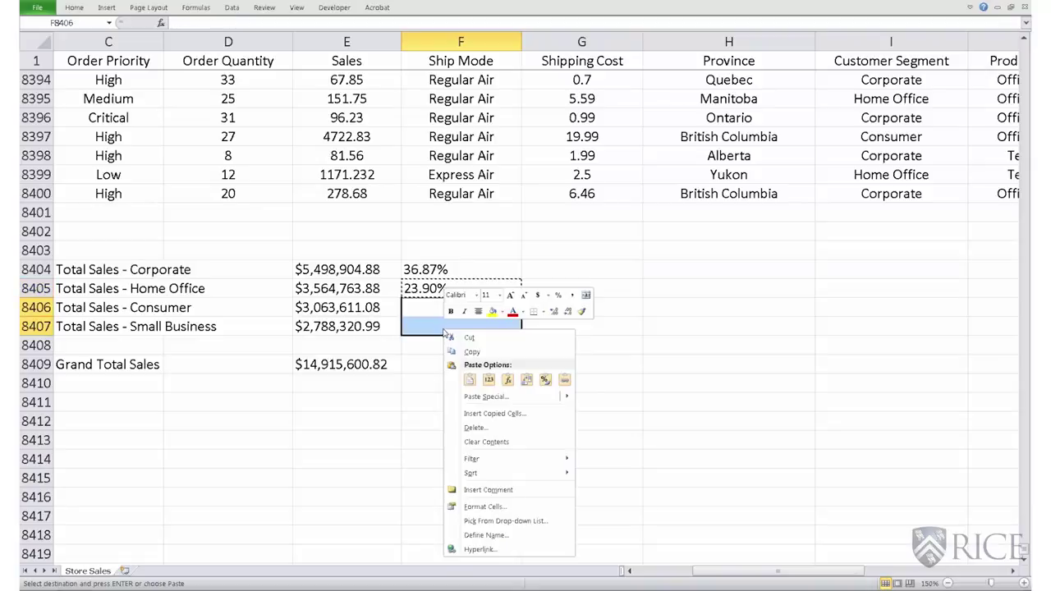
{"action": "left_click", "coordinate": [472, 380]}
{"action": "left_click", "coordinate": [596, 328]}
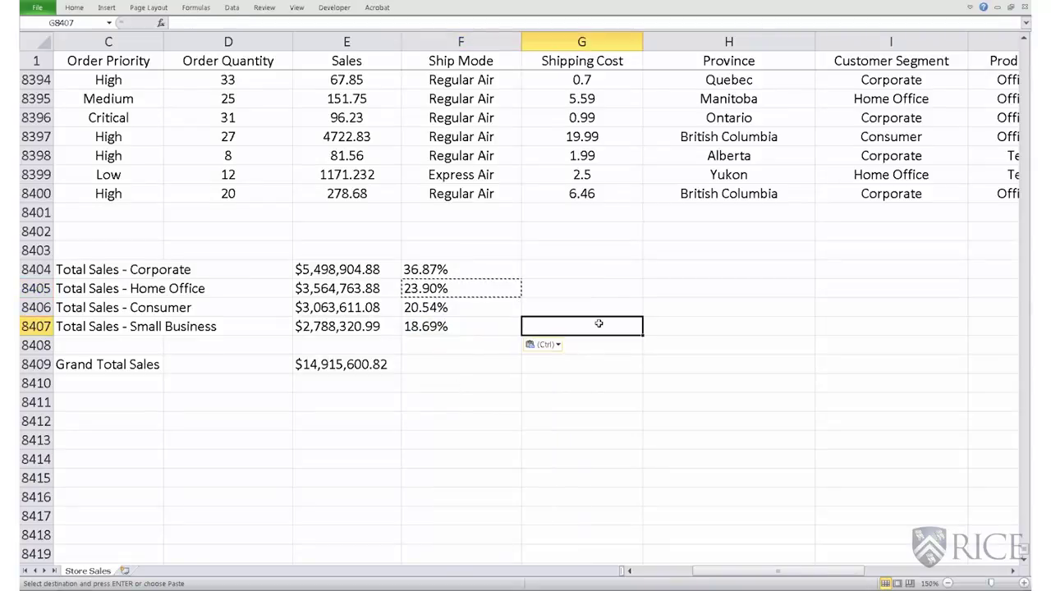
{"action": "key", "text": "Escape"}
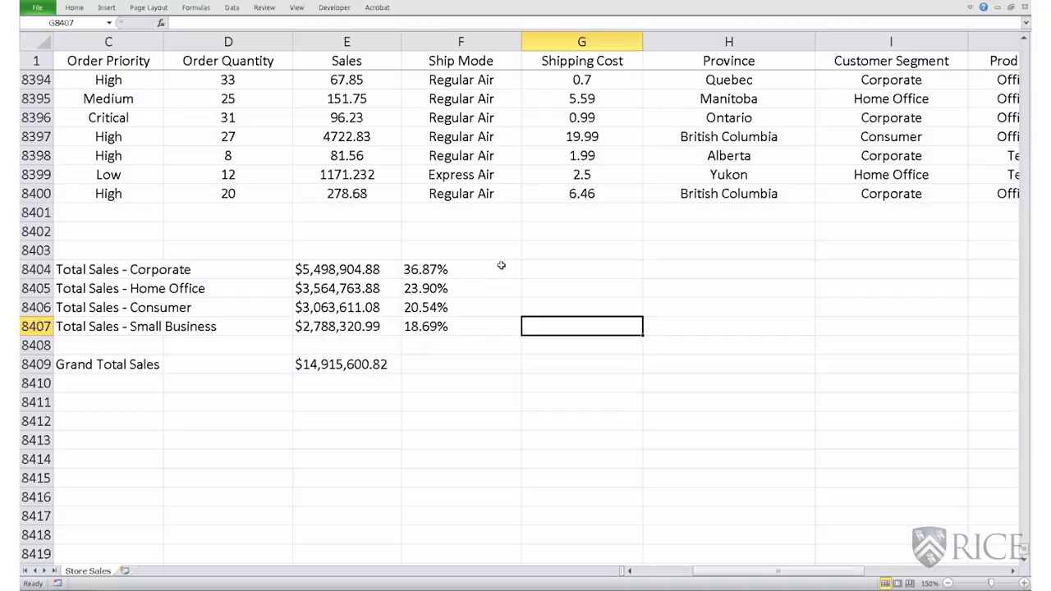
Type the labels MAX, MIN, COUNT, COUNTIF and POWER down G8404:G8408.
{"action": "left_click", "coordinate": [561, 270]}
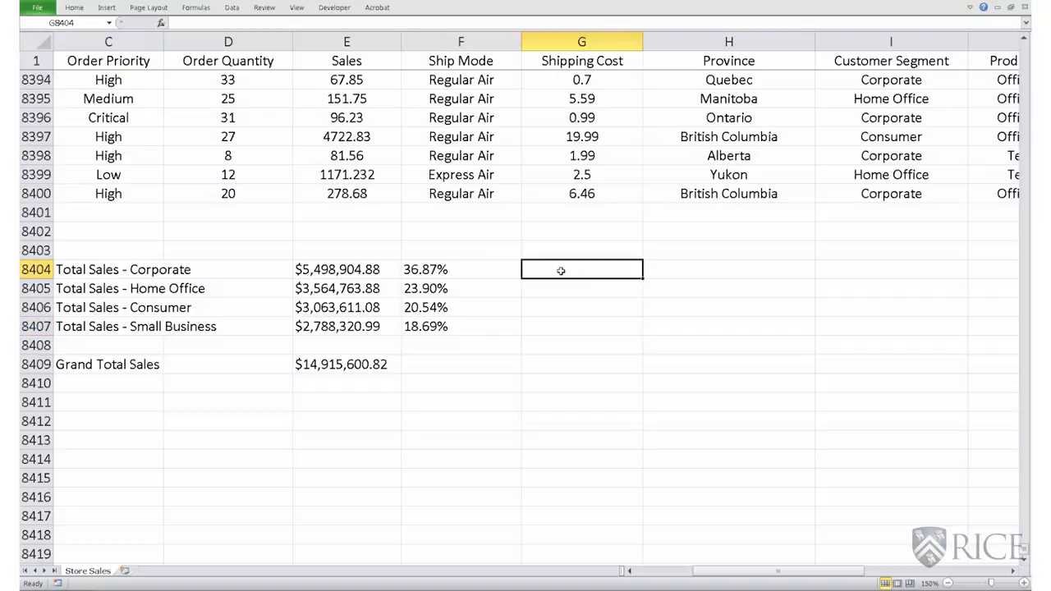
{"action": "type", "text": "MAX"}
{"action": "key", "text": "Return"}
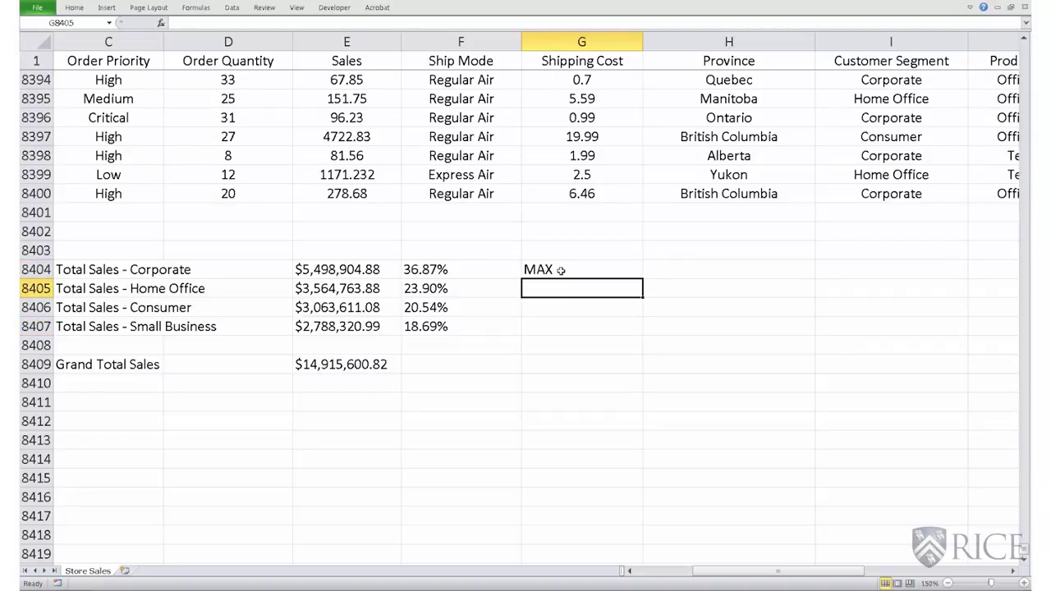
{"action": "type", "text": "MIN"}
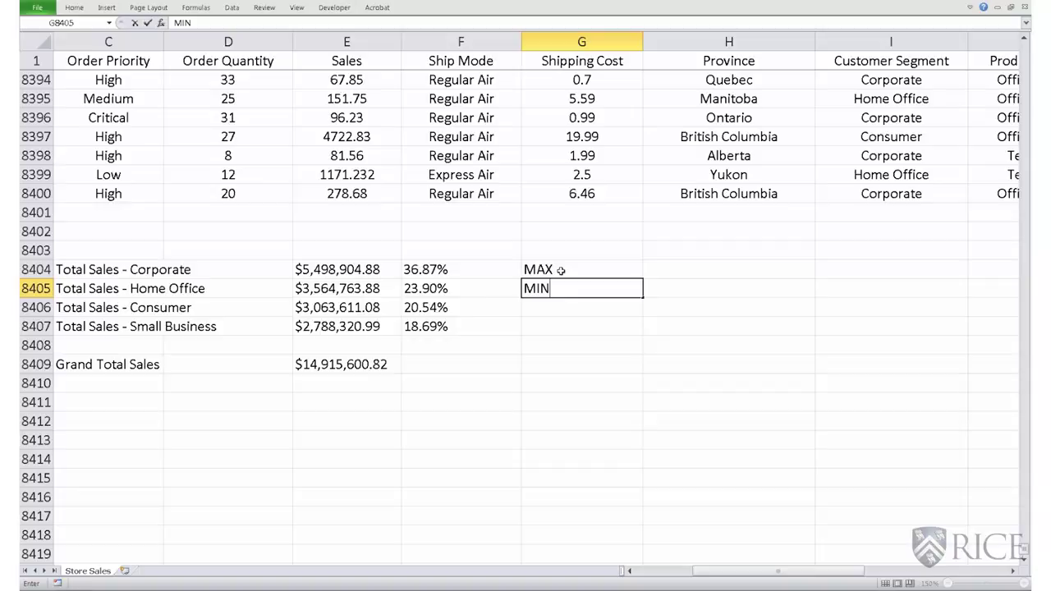
{"action": "key", "text": "Return"}
{"action": "type", "text": "COUN"}
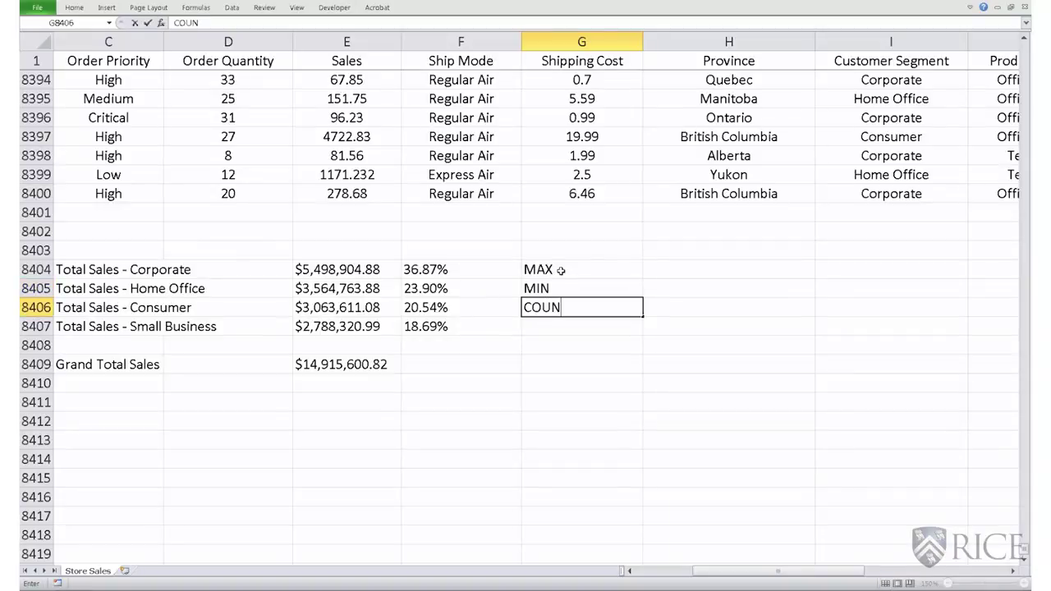
{"action": "type", "text": "T"}
{"action": "key", "text": "Return"}
{"action": "type", "text": "CO"}
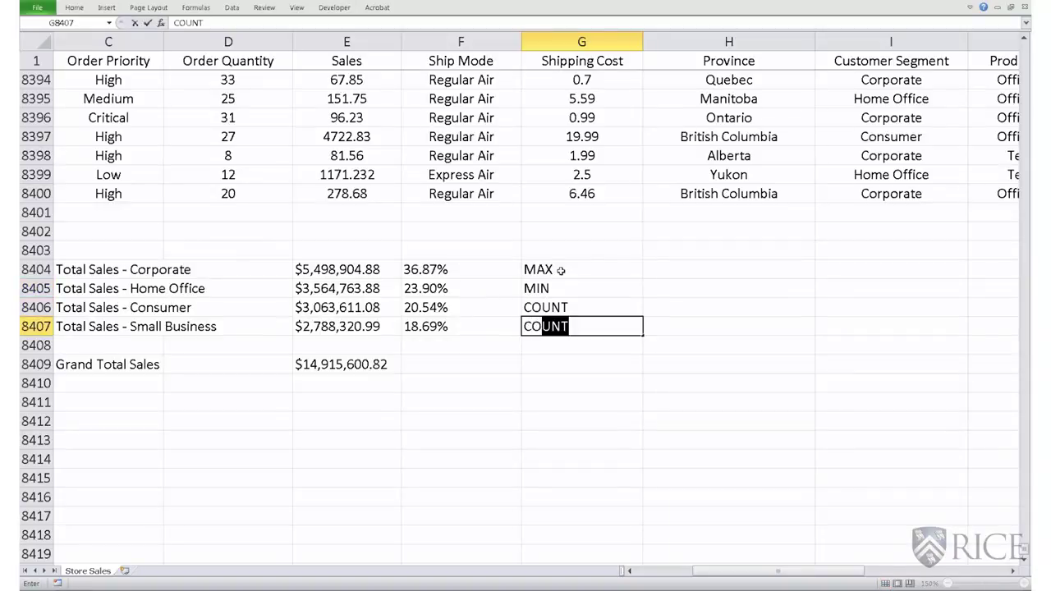
{"action": "type", "text": "UNTIF"}
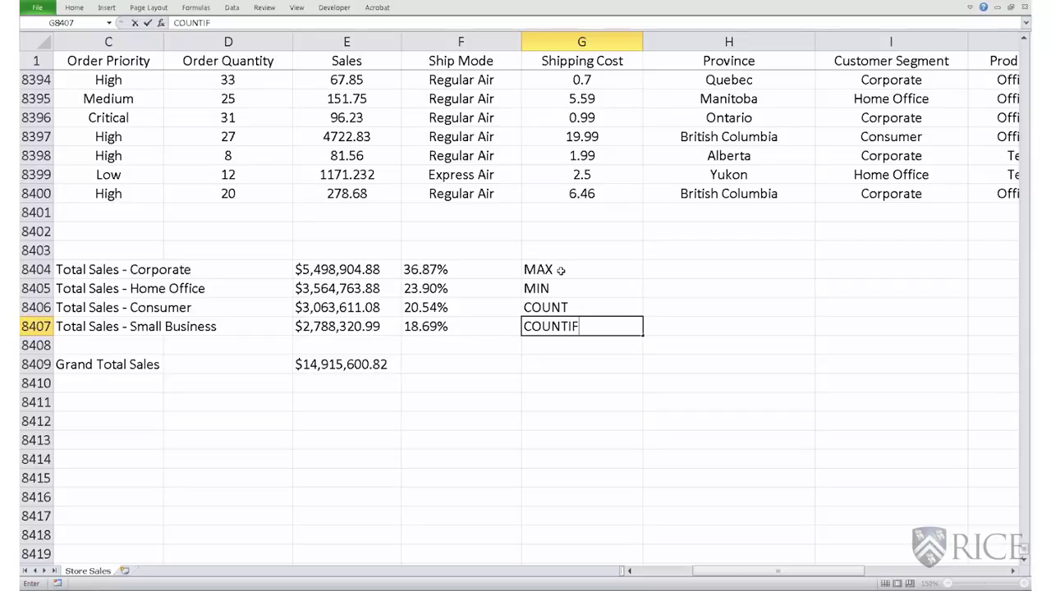
{"action": "key", "text": "Return"}
{"action": "type", "text": "POWE"}
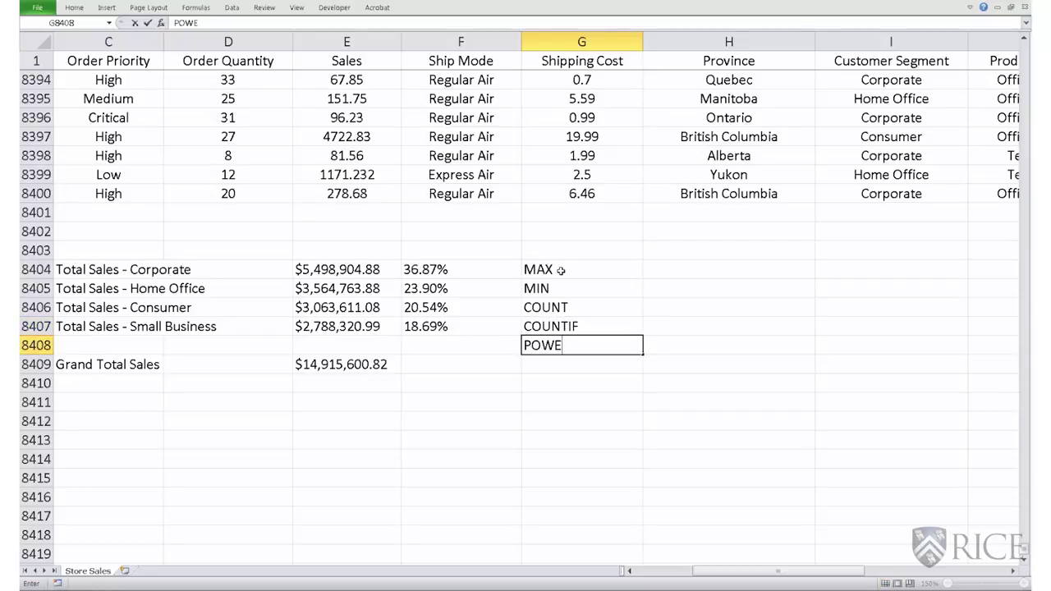
{"action": "type", "text": "R"}
{"action": "key", "text": "Return"}
{"action": "key", "text": "Up"}
{"action": "key", "text": "Up"}
{"action": "key", "text": "Up"}
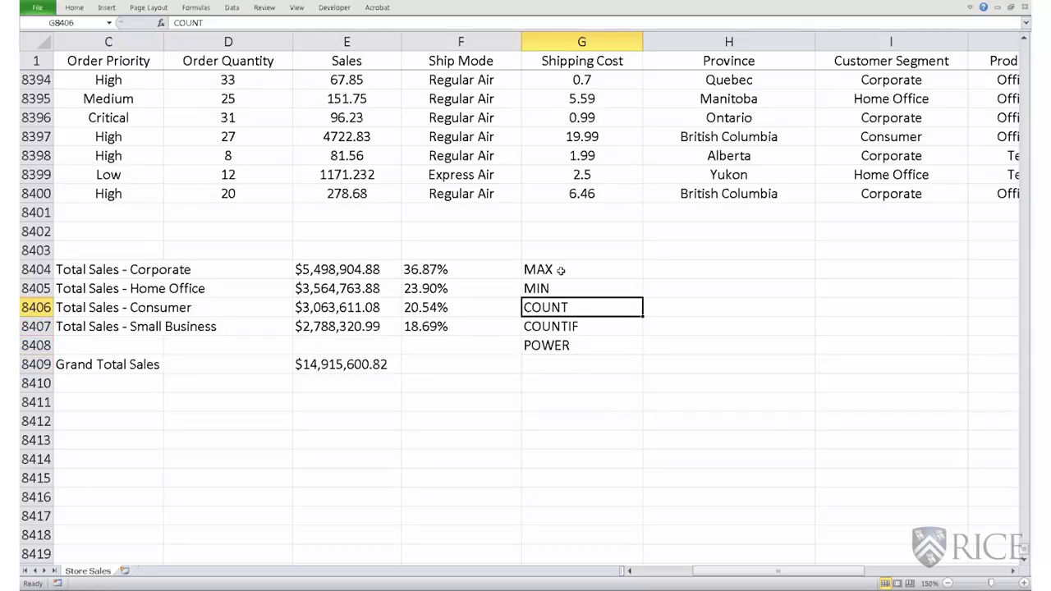
{"action": "key", "text": "Up"}
{"action": "key", "text": "Up"}
Enter =MAX(E8404:E8407) in H8404, returning $5,498,904.88.
{"action": "left_click", "coordinate": [734, 262]}
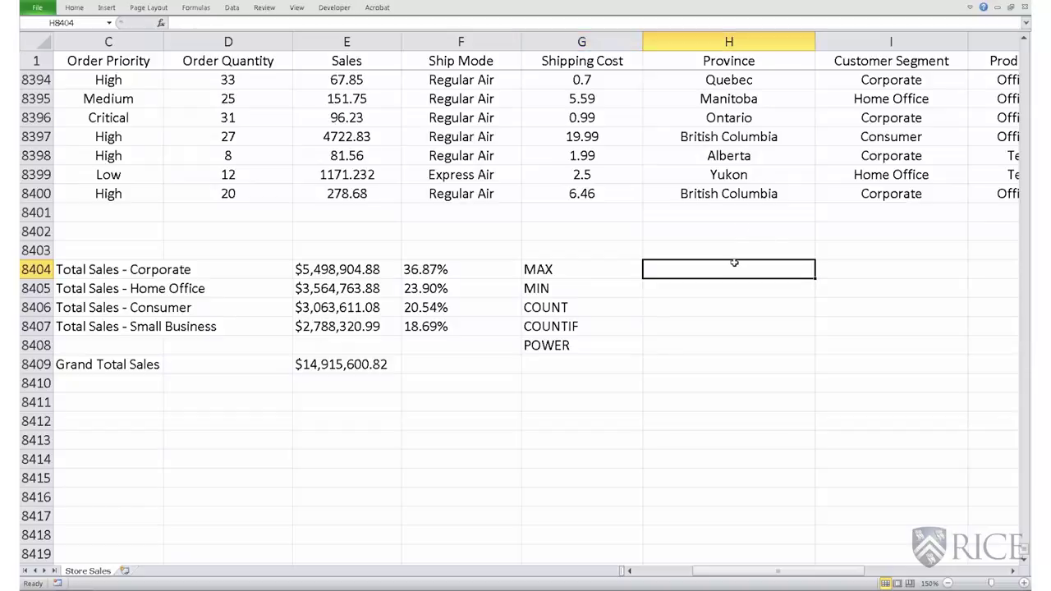
{"action": "type", "text": "="}
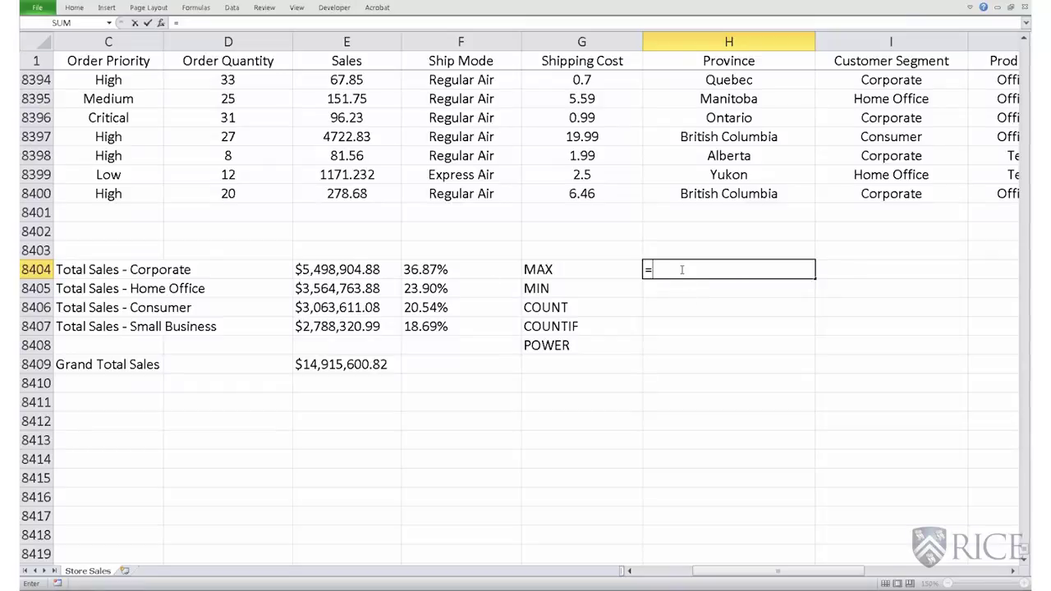
{"action": "type", "text": "MAX("}
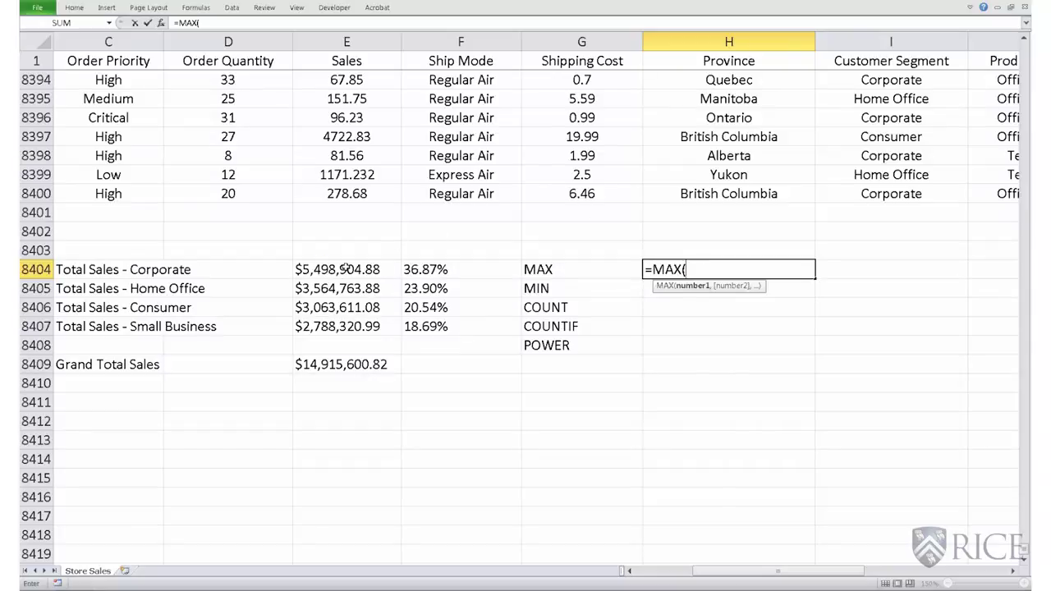
{"action": "left_click_drag", "start_coordinate": [345, 277], "coordinate": [340, 330]}
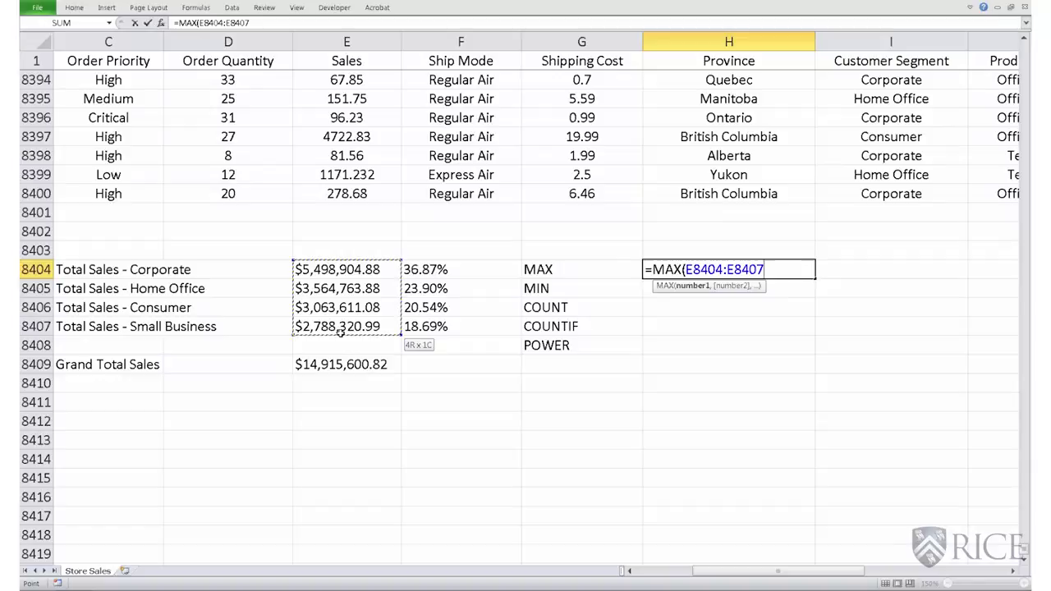
{"action": "type", "text": ")"}
{"action": "key", "text": "Return"}
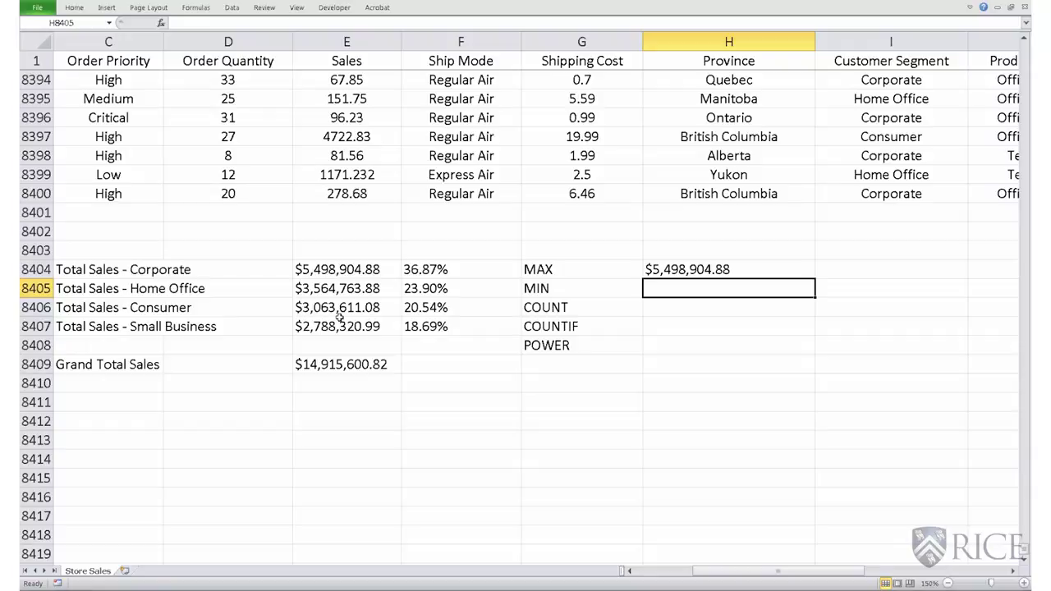
Enter =MIN(E8404:E8407) in H8405, returning $2,788,320.99.
{"action": "type", "text": "="}
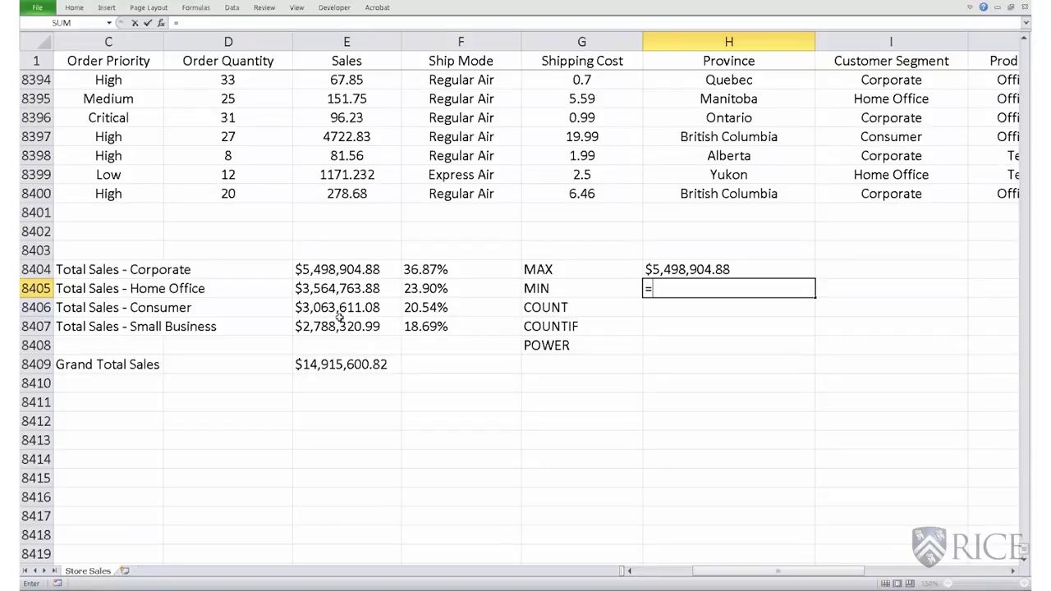
{"action": "type", "text": "MIN"}
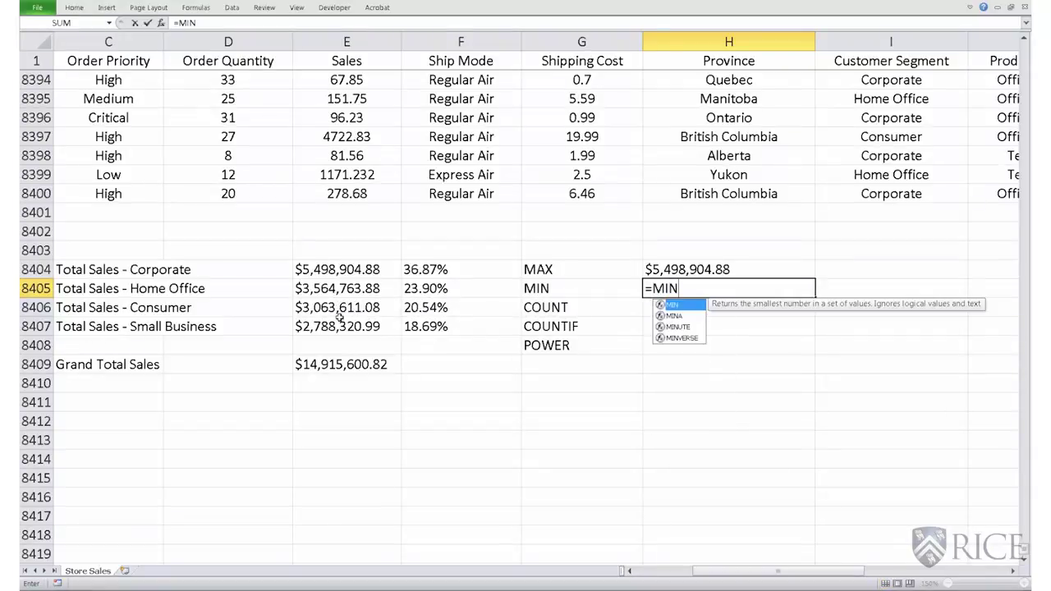
{"action": "type", "text": "("}
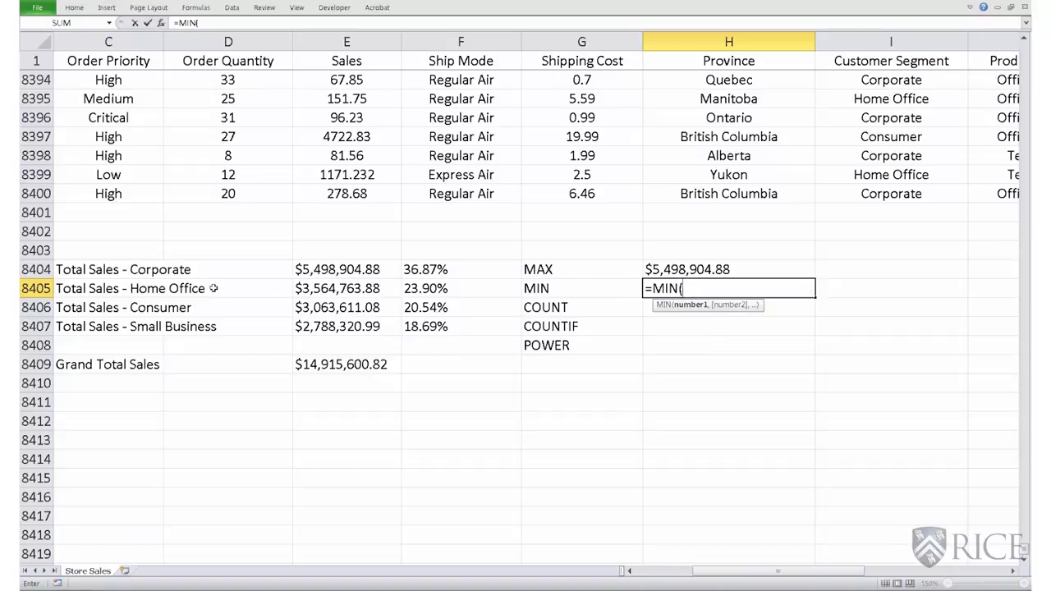
{"action": "left_click_drag", "start_coordinate": [334, 269], "coordinate": [331, 324]}
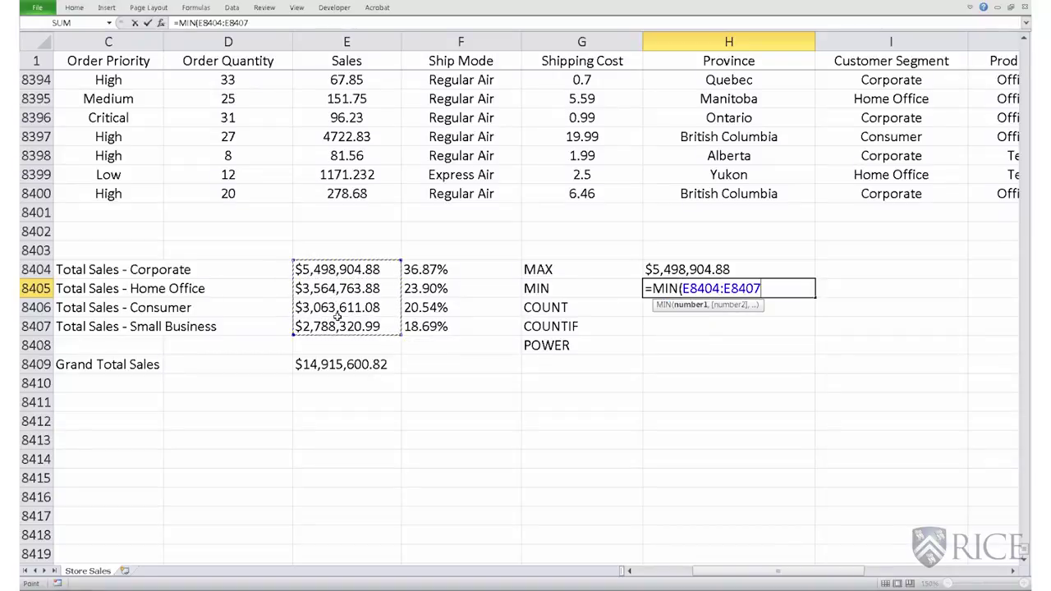
{"action": "type", "text": ")"}
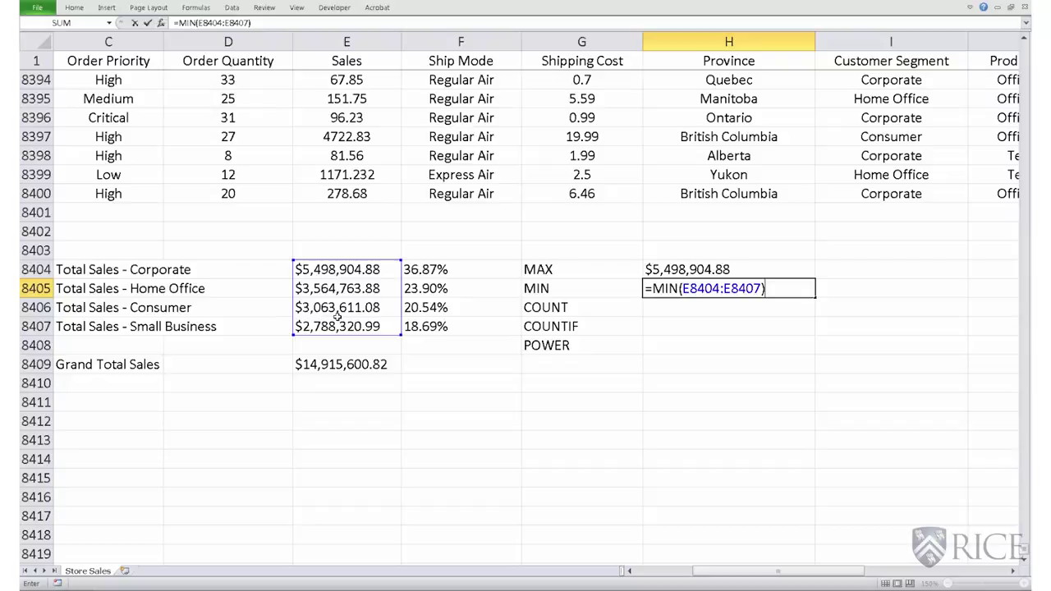
{"action": "key", "text": "Return"}
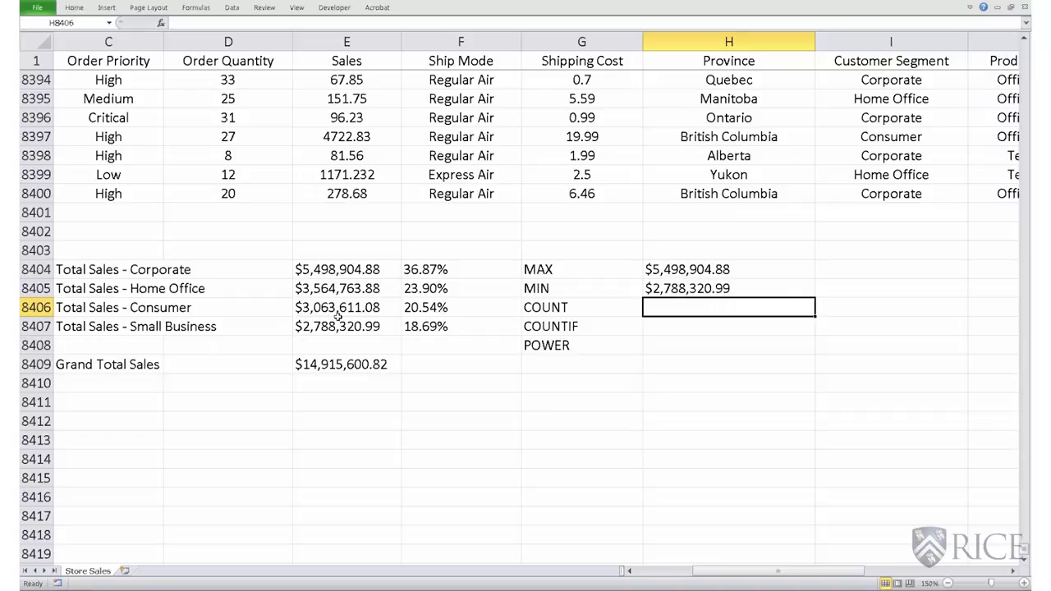
Enter =COUNT(E8404:E8407) in H8406, returning 4, then reselect the totals to verify.
{"action": "type", "text": "="}
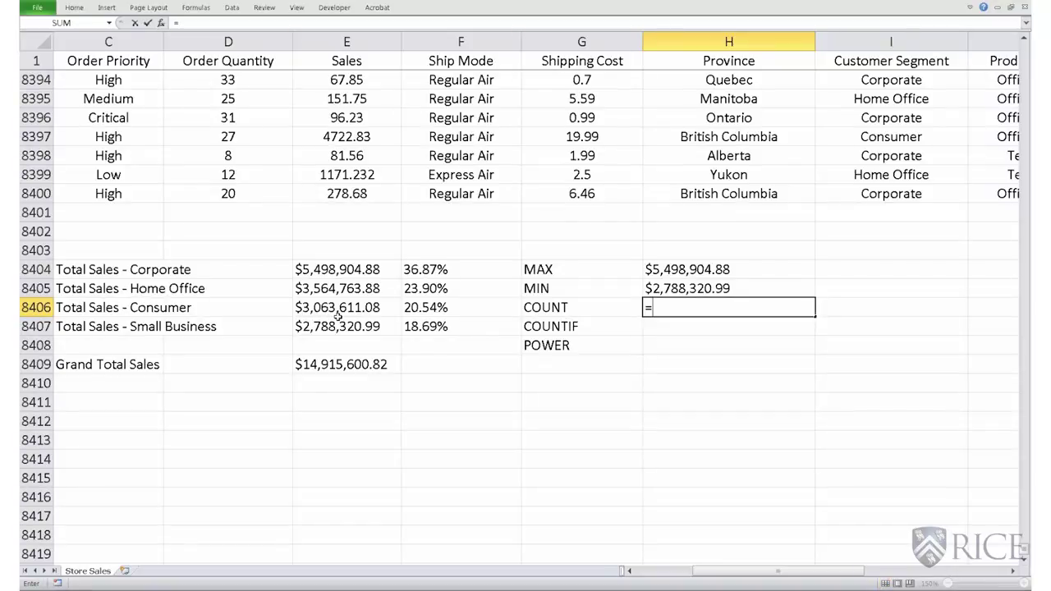
{"action": "type", "text": "COUN"}
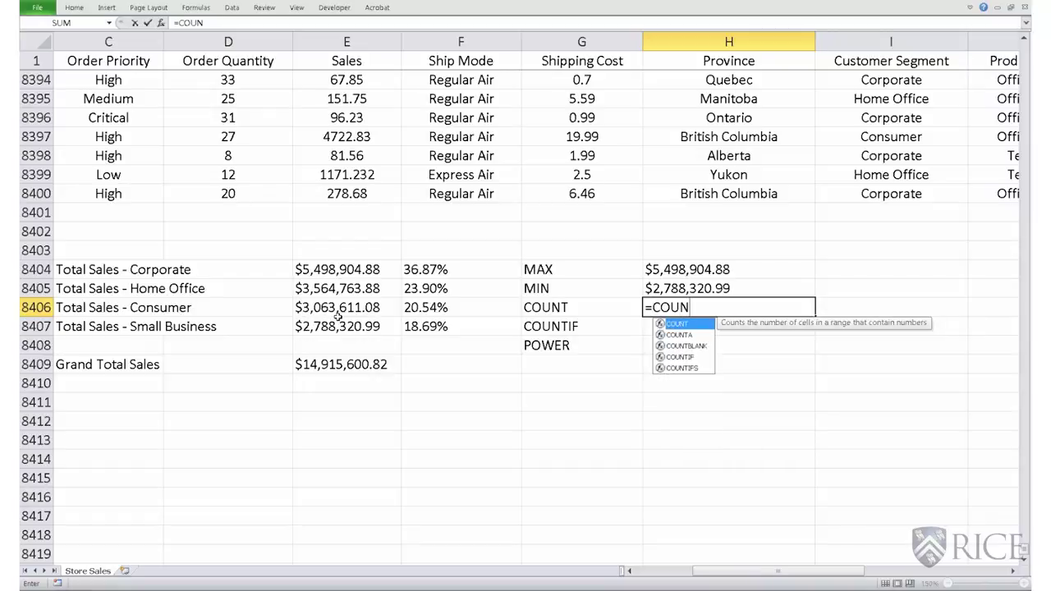
{"action": "type", "text": "T("}
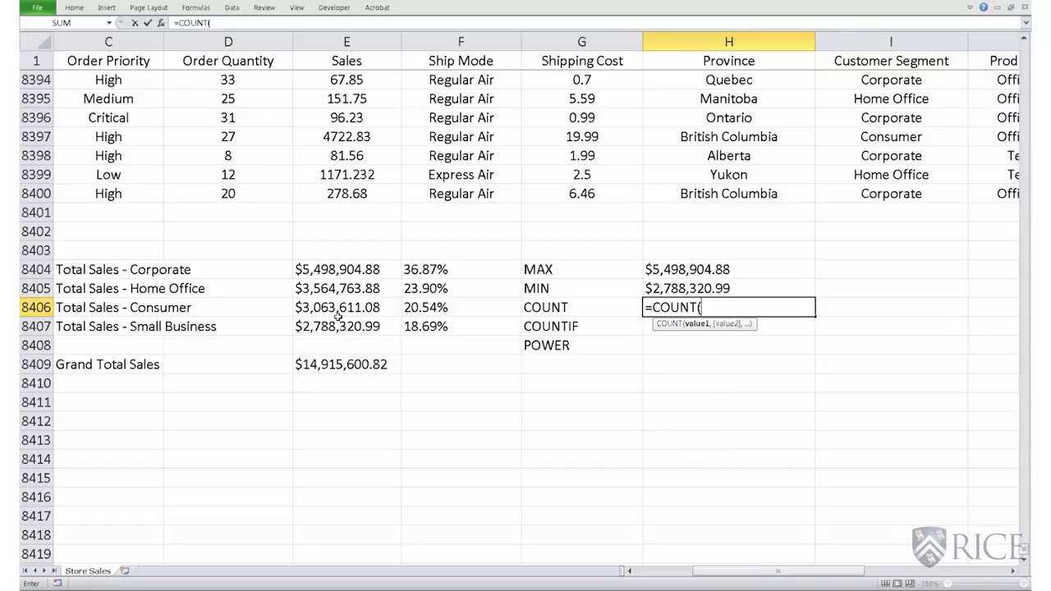
{"action": "left_click_drag", "start_coordinate": [375, 269], "coordinate": [374, 326]}
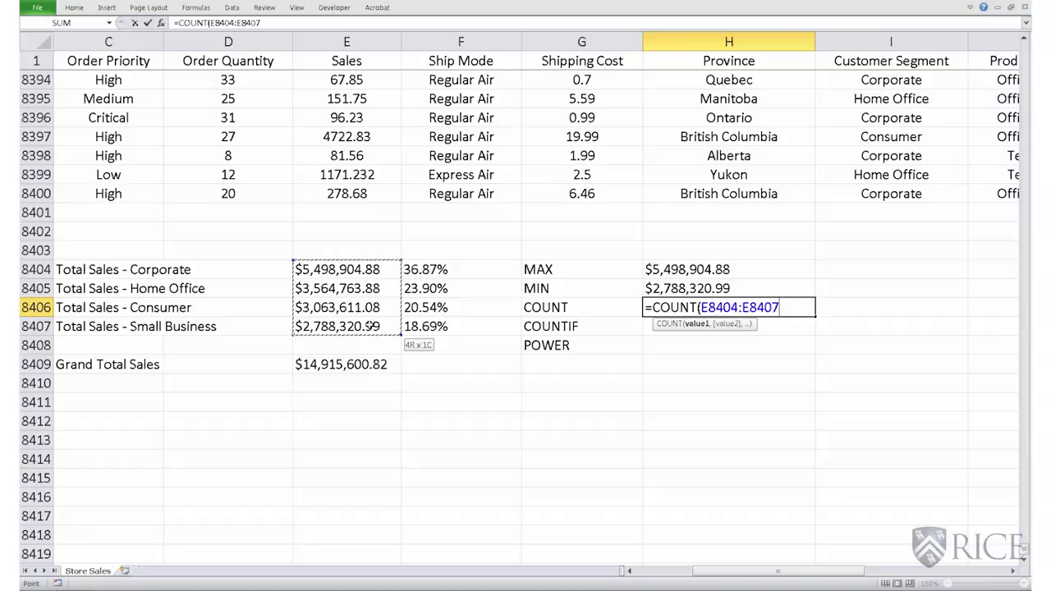
{"action": "type", "text": ")"}
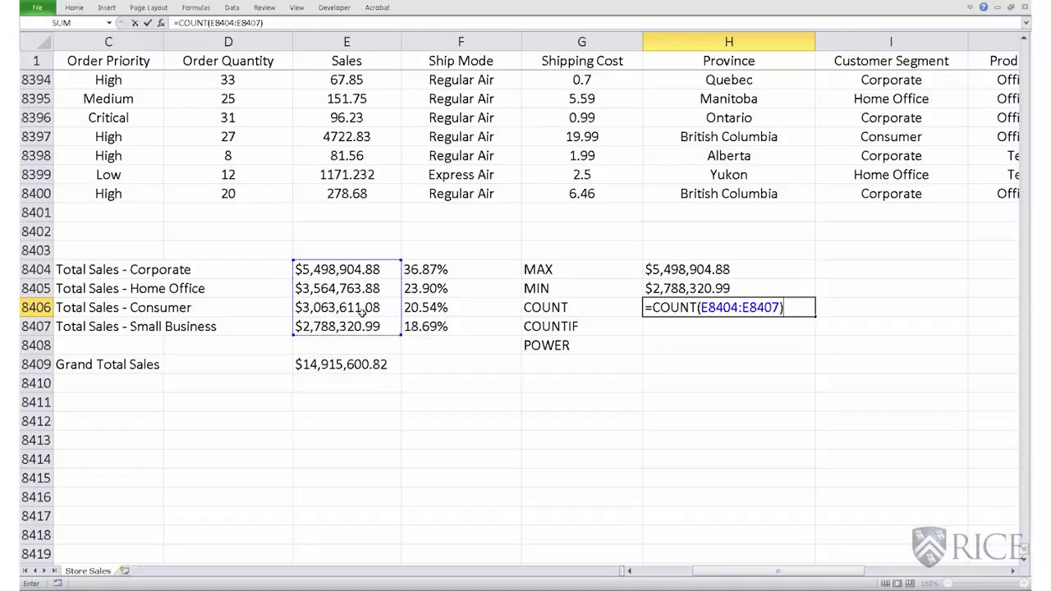
{"action": "key", "text": "Return"}
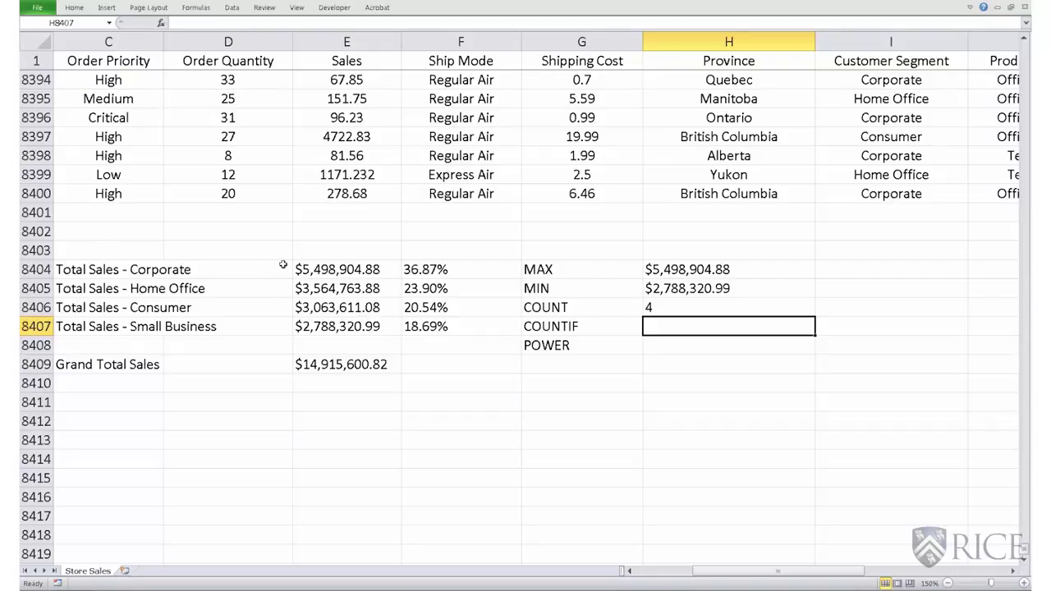
{"action": "left_click_drag", "start_coordinate": [326, 270], "coordinate": [327, 324]}
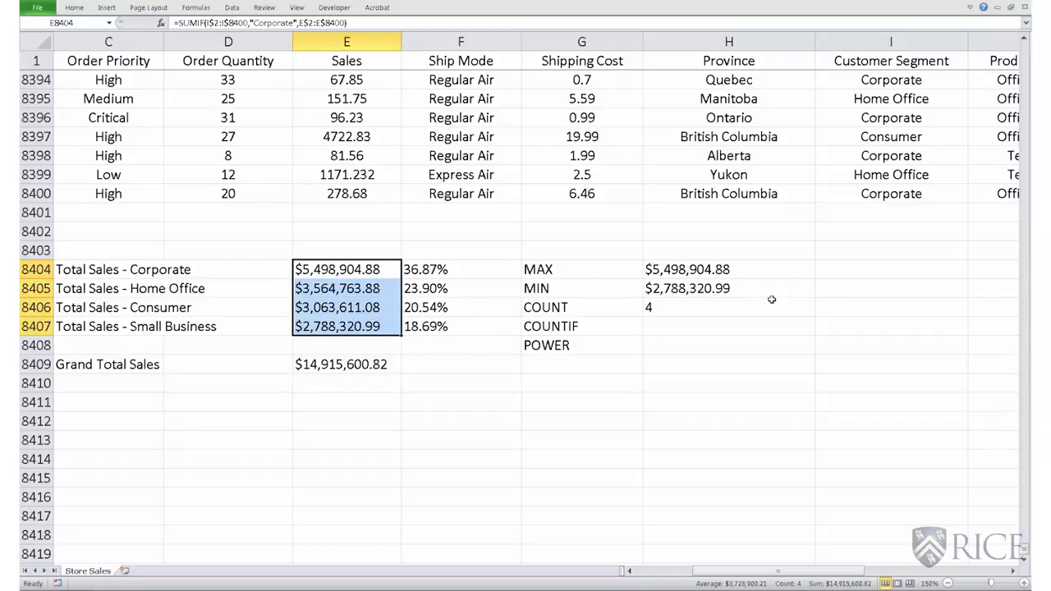
Enter =COUNTIF(E8404:E8407,">3000000") in H8407, returning 3.
{"action": "left_click", "coordinate": [703, 322]}
{"action": "type", "text": "="}
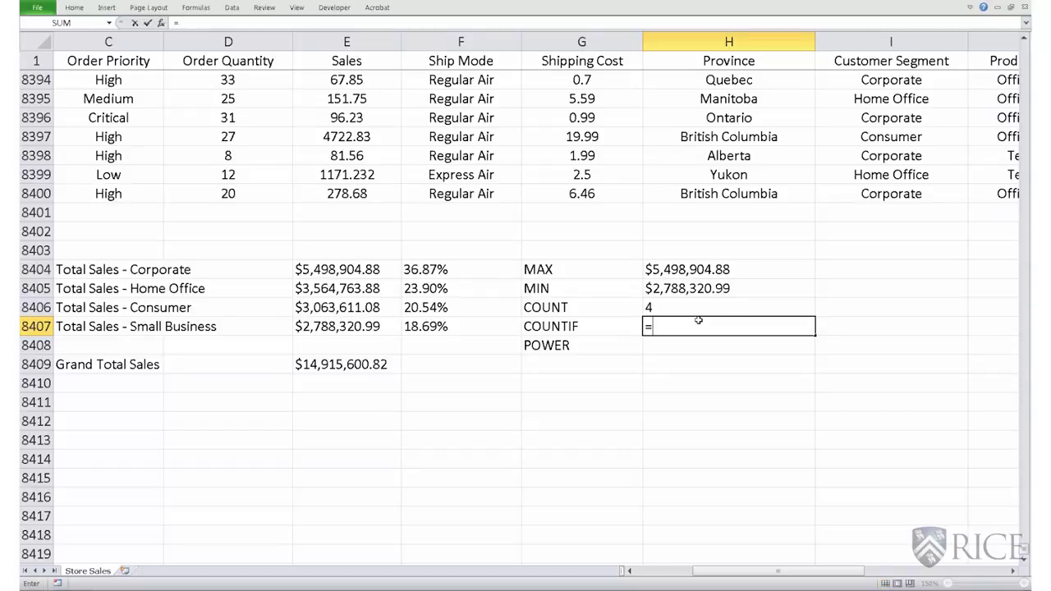
{"action": "type", "text": "COUNTI"}
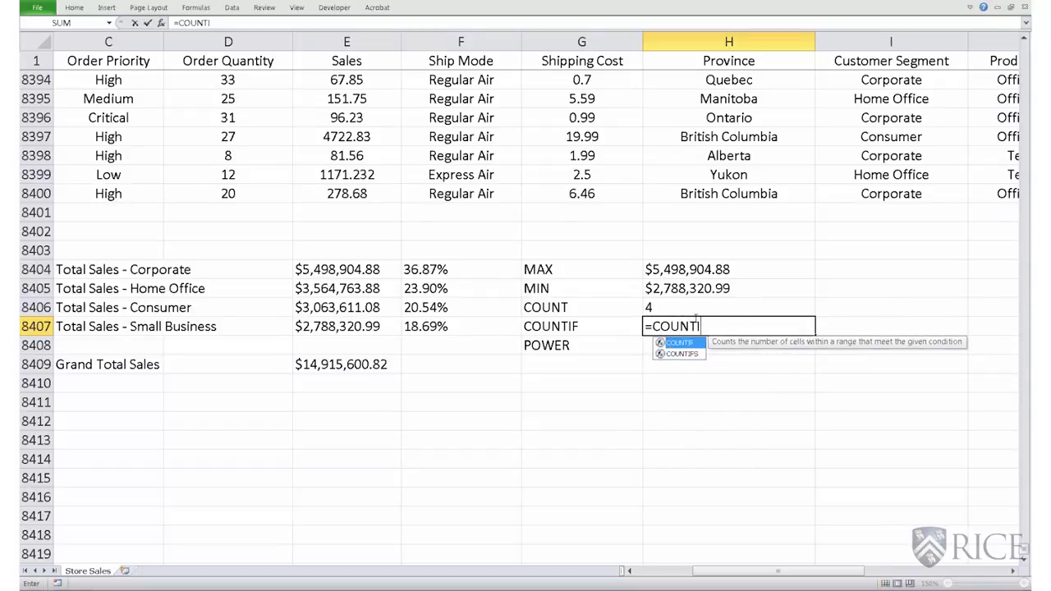
{"action": "type", "text": "F("}
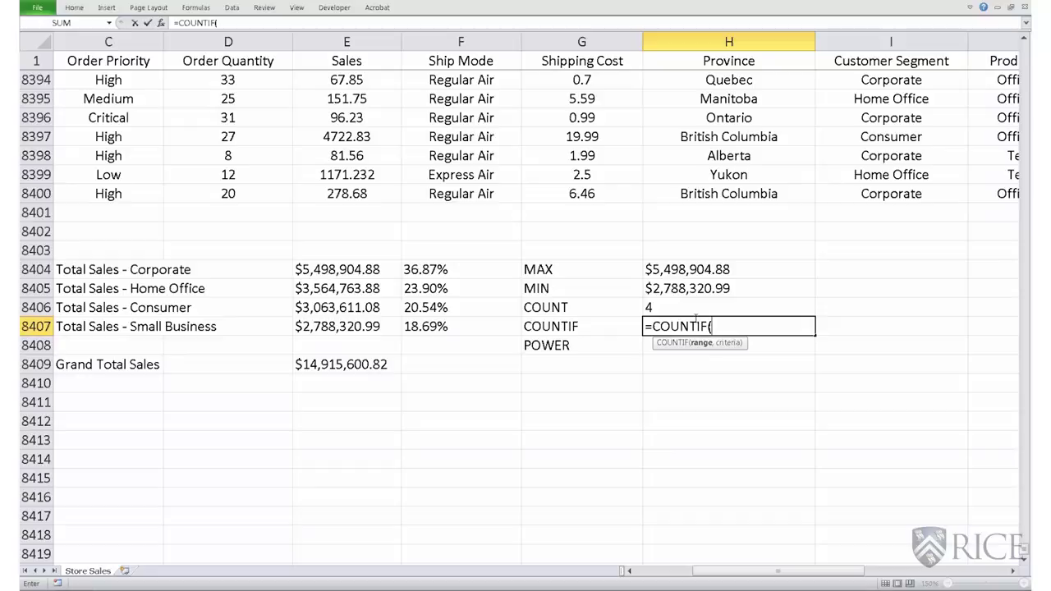
{"action": "left_click_drag", "start_coordinate": [355, 271], "coordinate": [353, 326]}
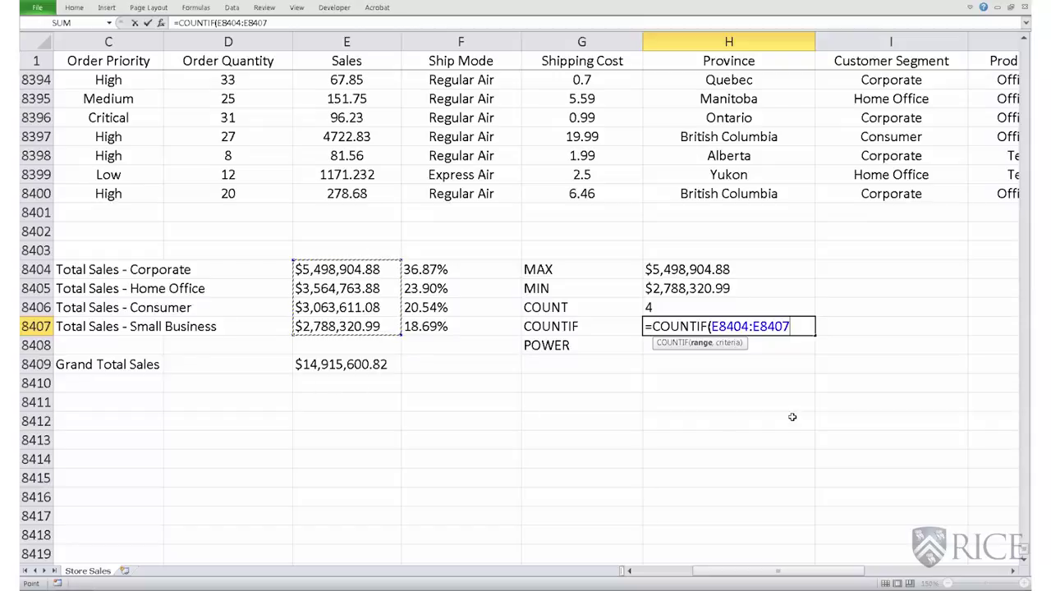
{"action": "type", "text": ","}
{"action": "type", "text": "\""}
{"action": "type", "text": ">"}
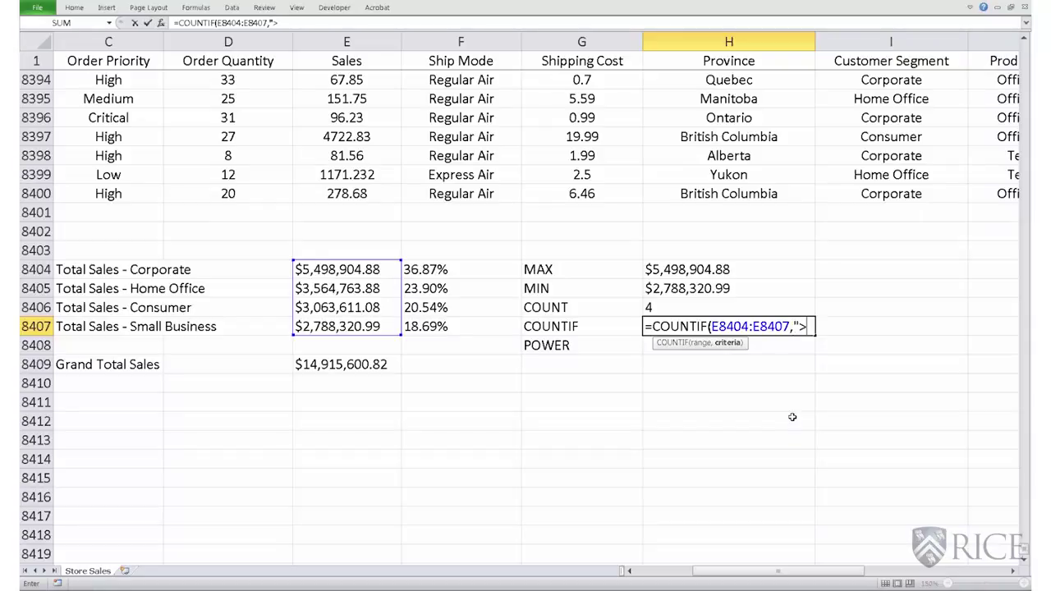
{"action": "type", "text": "3"}
{"action": "type", "text": "00000"}
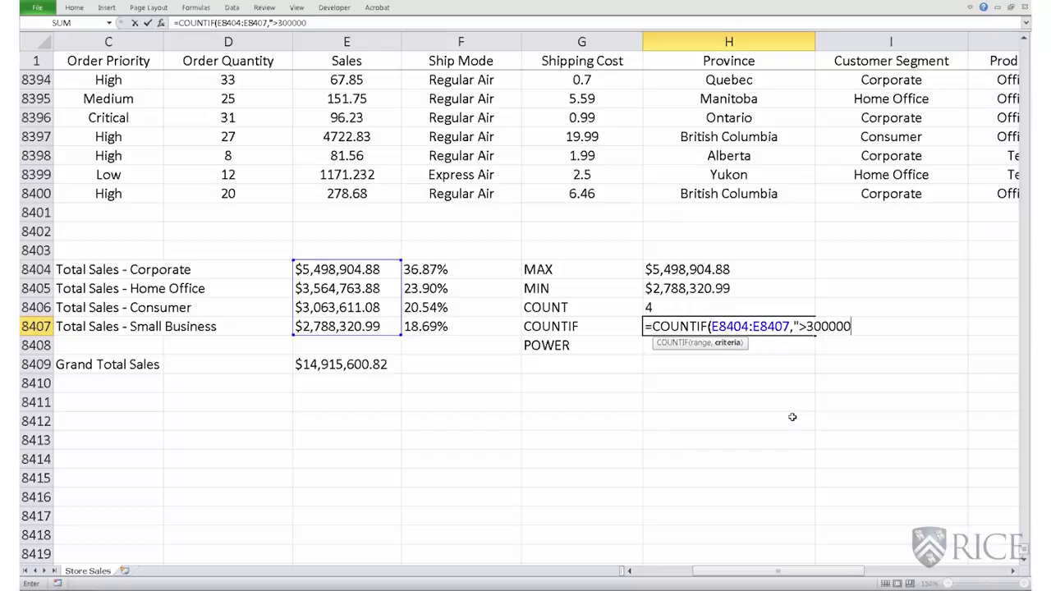
{"action": "type", "text": "0"}
{"action": "type", "text": "\""}
{"action": "type", "text": ")"}
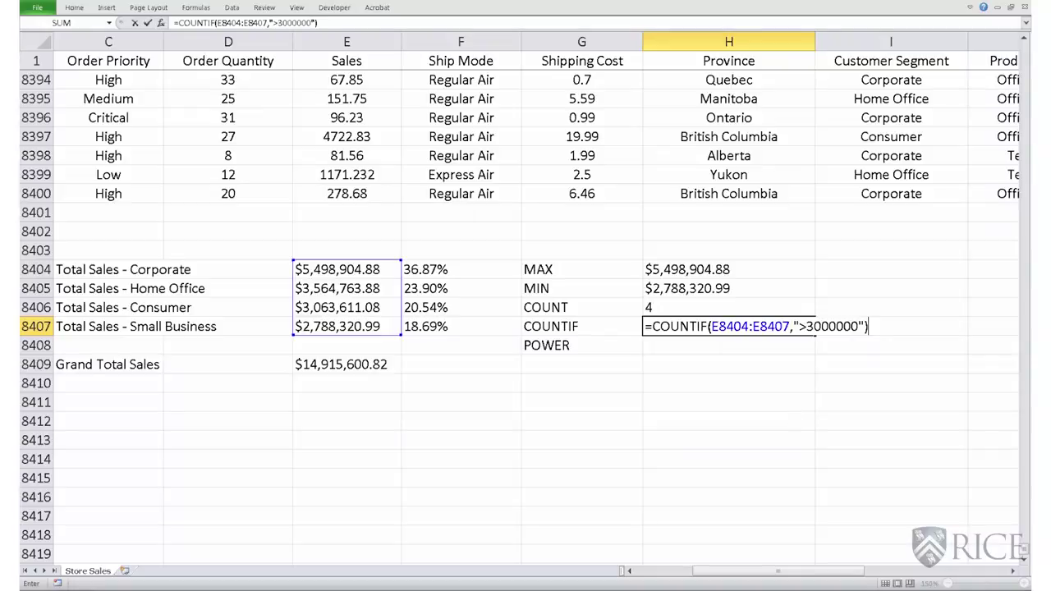
{"action": "left_click_drag", "start_coordinate": [798, 326], "coordinate": [859, 326]}
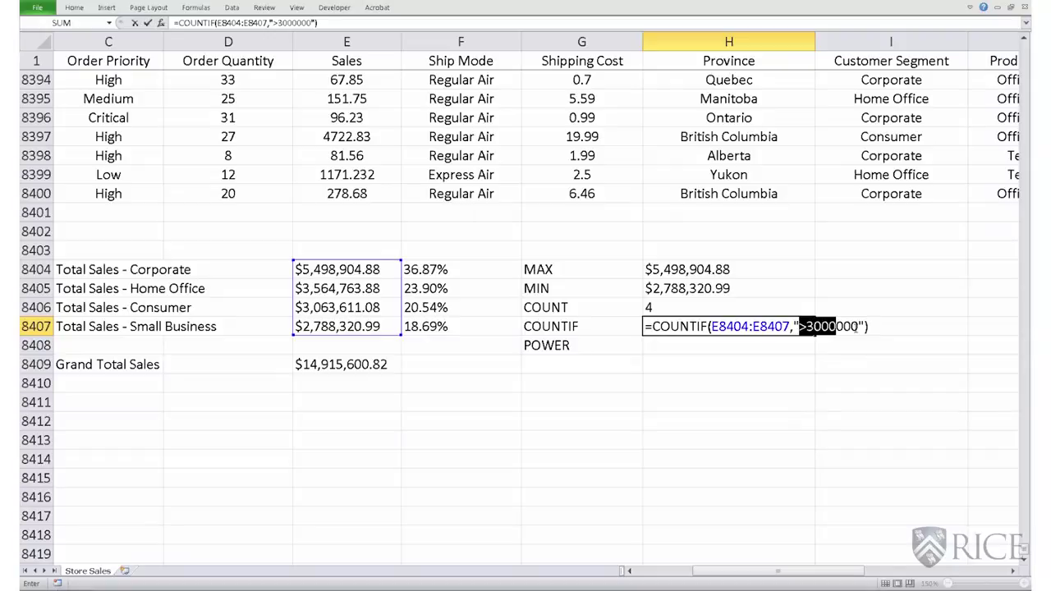
{"action": "left_click", "coordinate": [880, 326]}
{"action": "key", "text": "Return"}
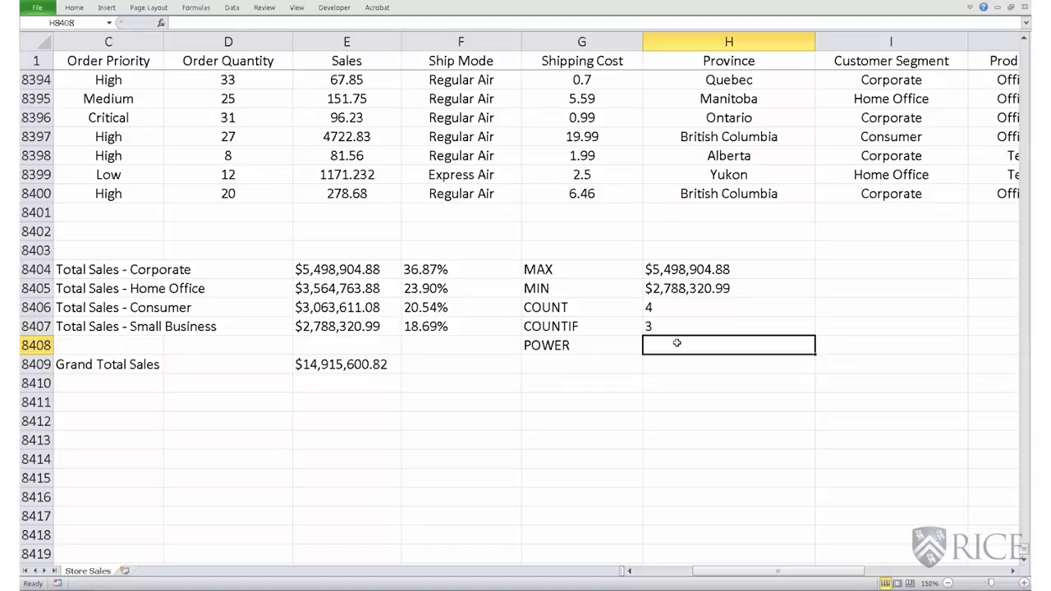
Enter =POWER(3,10) in H8408, returning 59049.
{"action": "type", "text": "="}
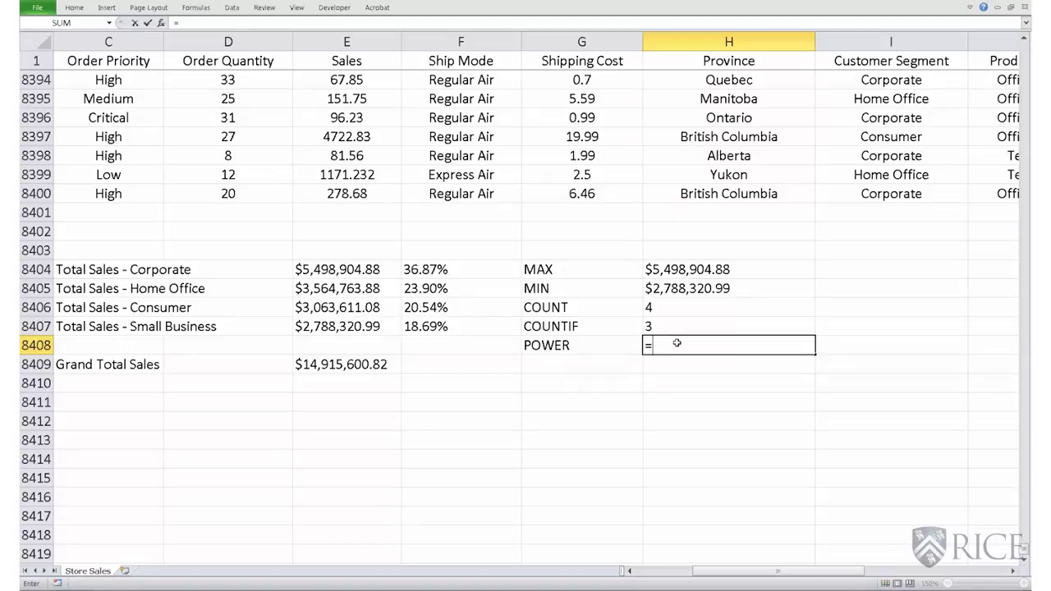
{"action": "type", "text": "POWER"}
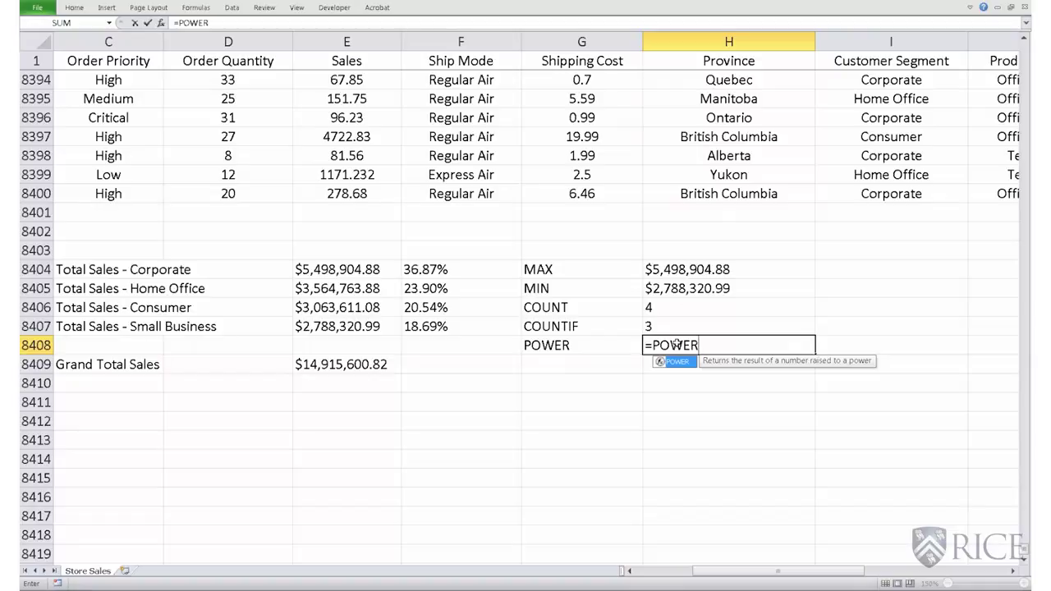
{"action": "type", "text": "("}
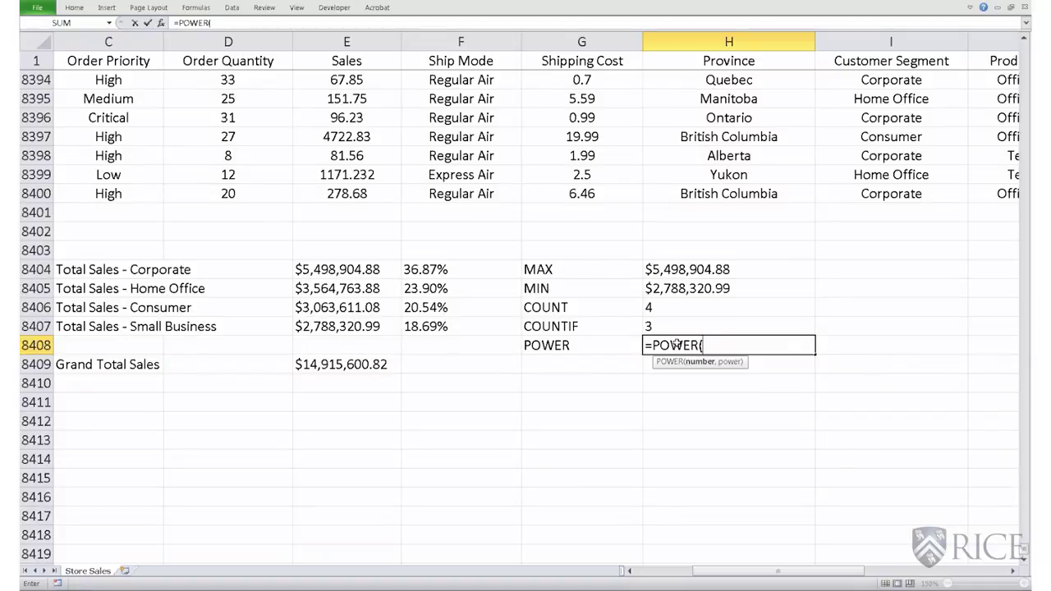
{"action": "type", "text": "3,"}
{"action": "type", "text": "10"}
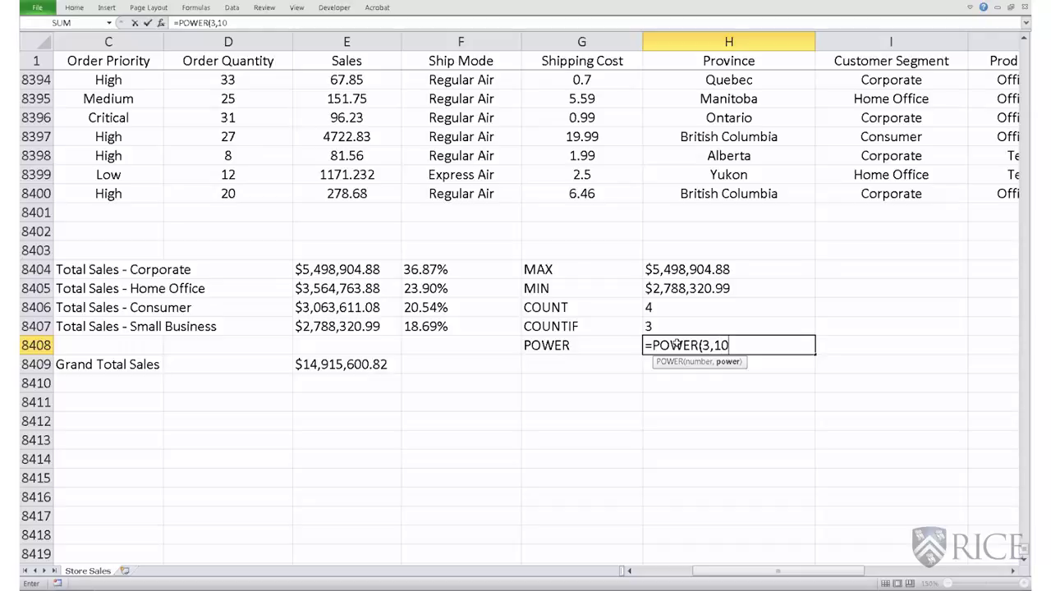
{"action": "type", "text": ")"}
{"action": "key", "text": "Return"}
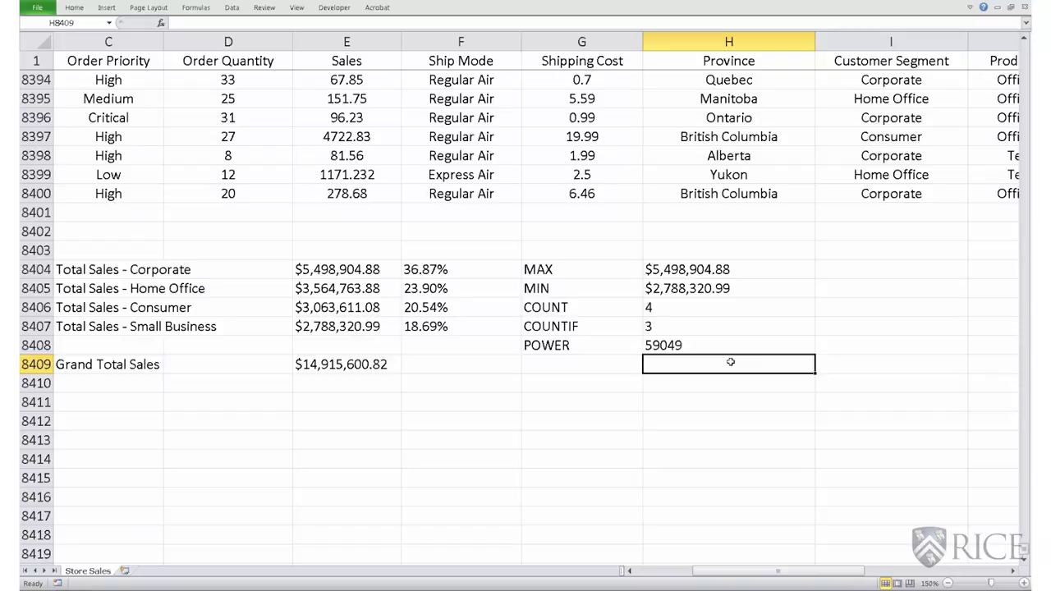
Enter =3^10 in H8409 to compute 3 to the power 10 with the caret operator.
{"action": "type", "text": "="}
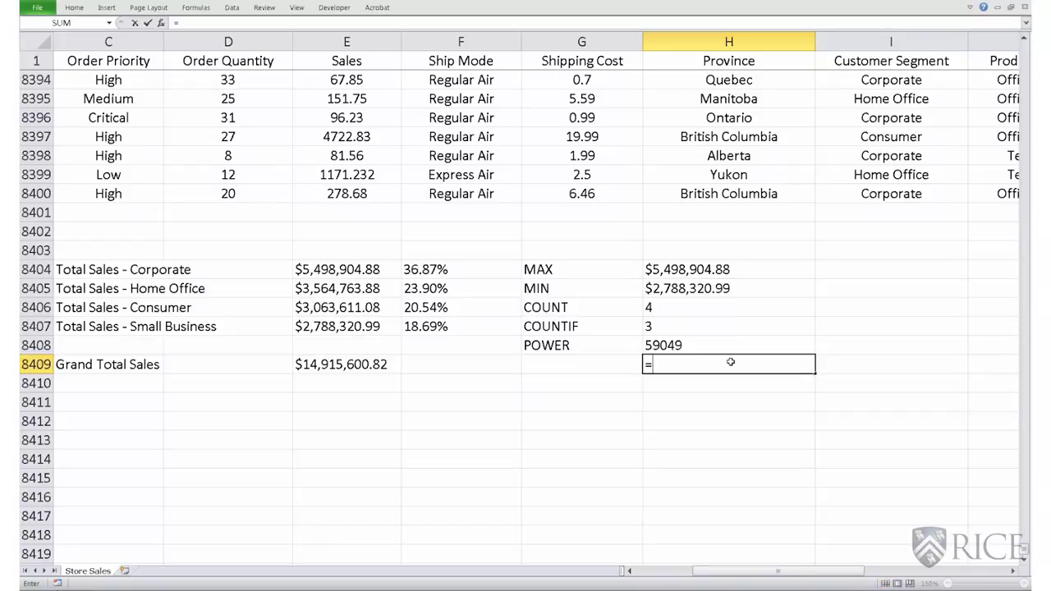
{"action": "type", "text": "3"}
{"action": "type", "text": "^"}
{"action": "type", "text": "1"}
{"action": "type", "text": "0"}
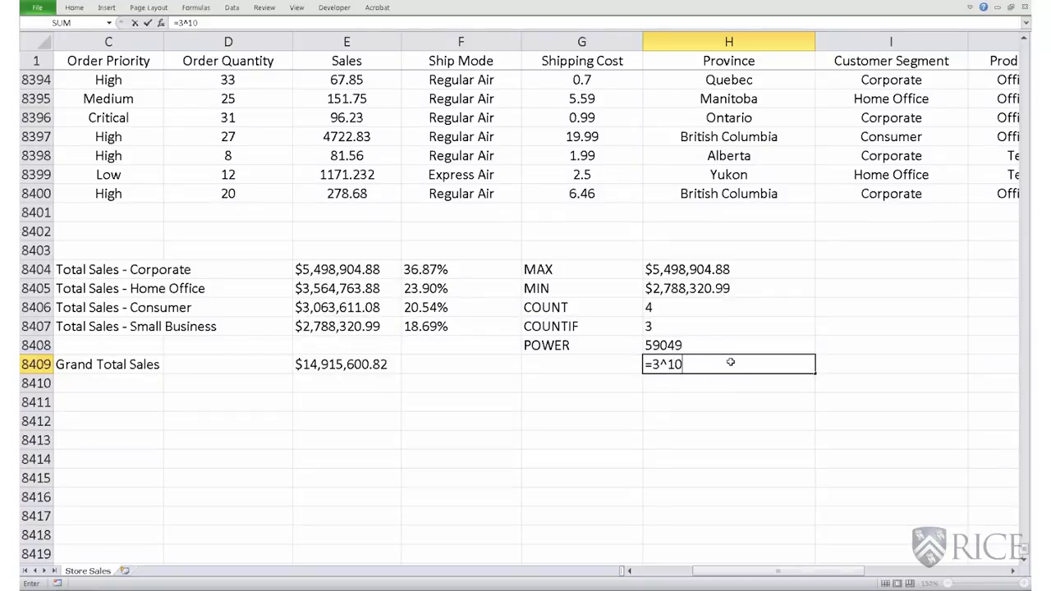